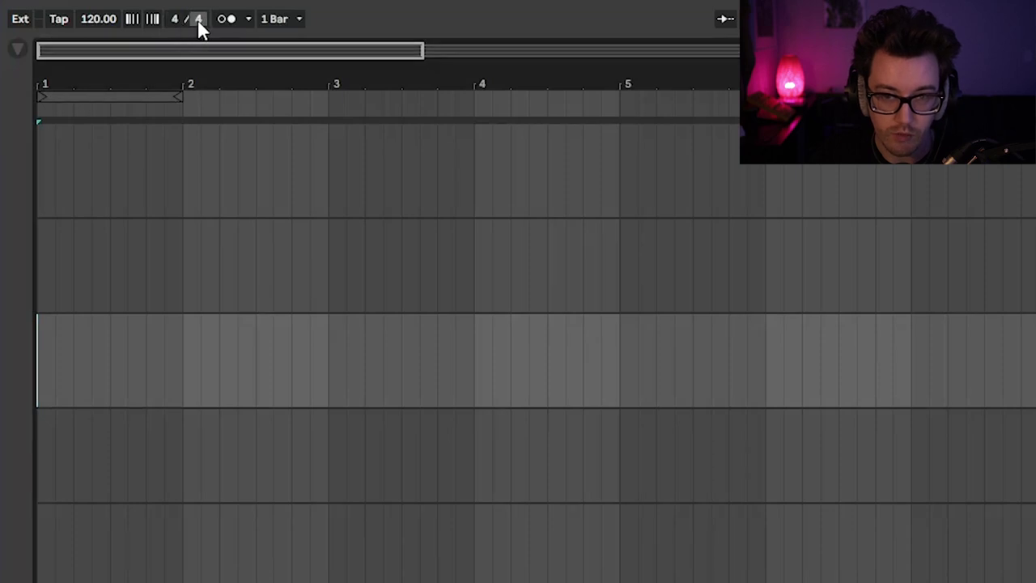
Step: Change the time signature from 4/4 to 6/8 via 3 beats per bar, then zoom the timeline in
left_click_drag(77, 91, 77, 142)
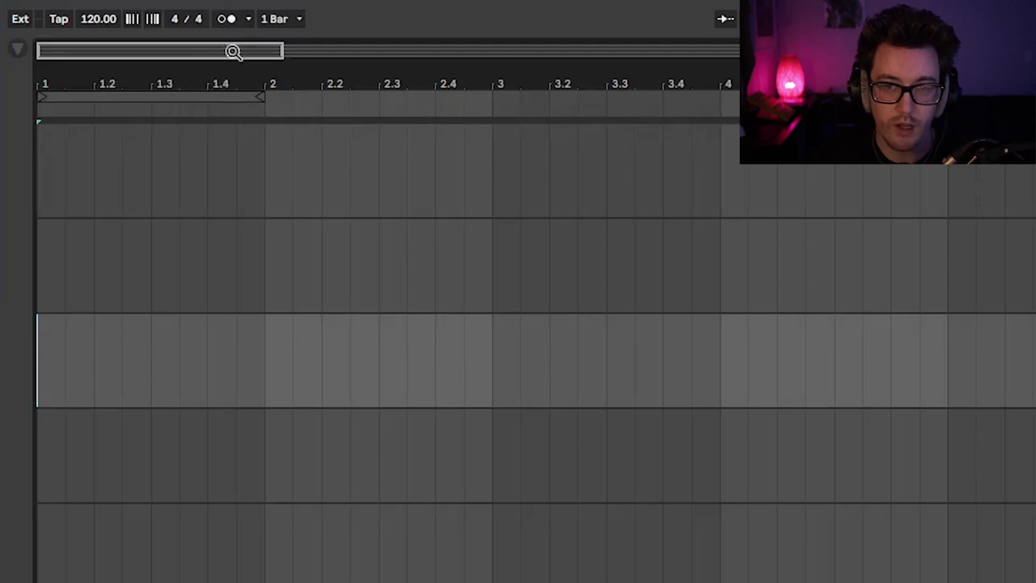
left_click(175, 19)
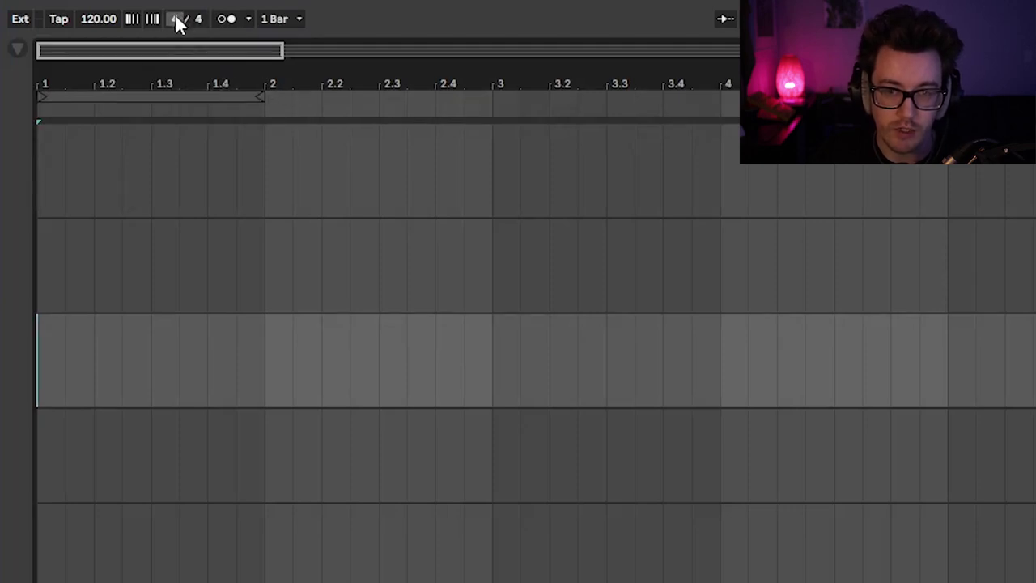
type("3")
key("Return")
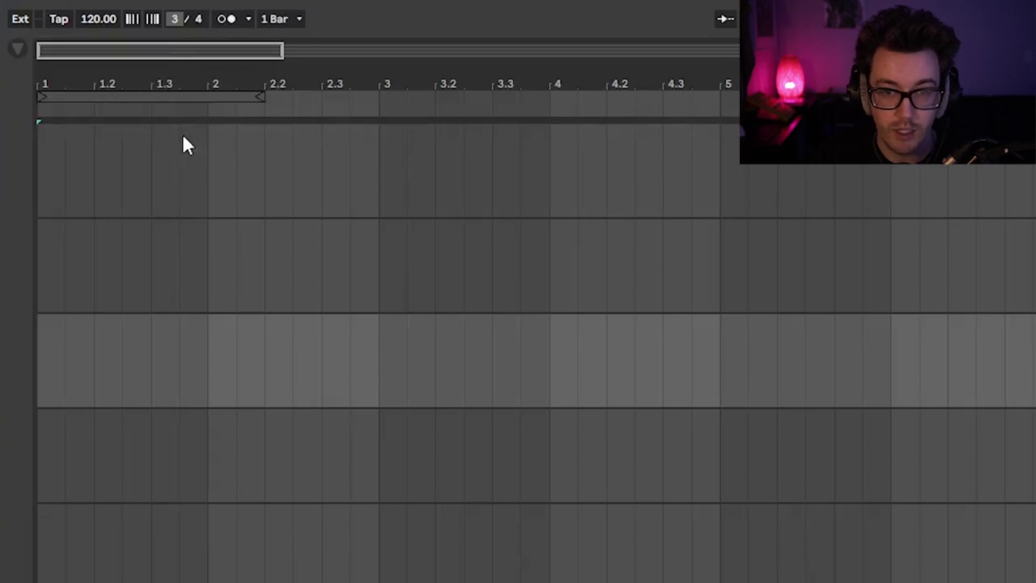
mouse_move(178, 18)
left_mouse_down()
mouse_move(179, 5)
mouse_move(199, 10)
left_mouse_up()
left_click(199, 19)
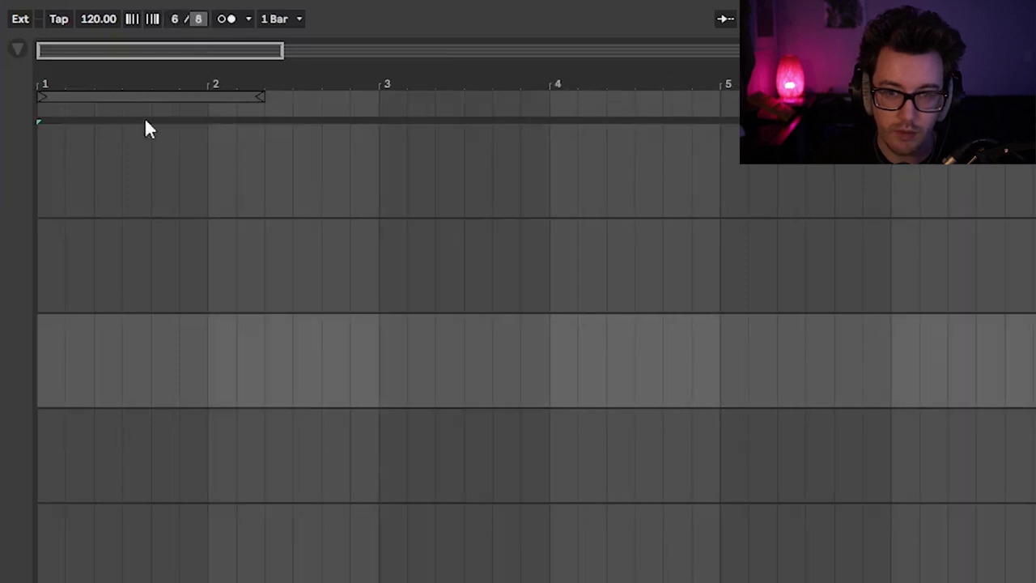
left_click_drag(85, 76, 109, 83)
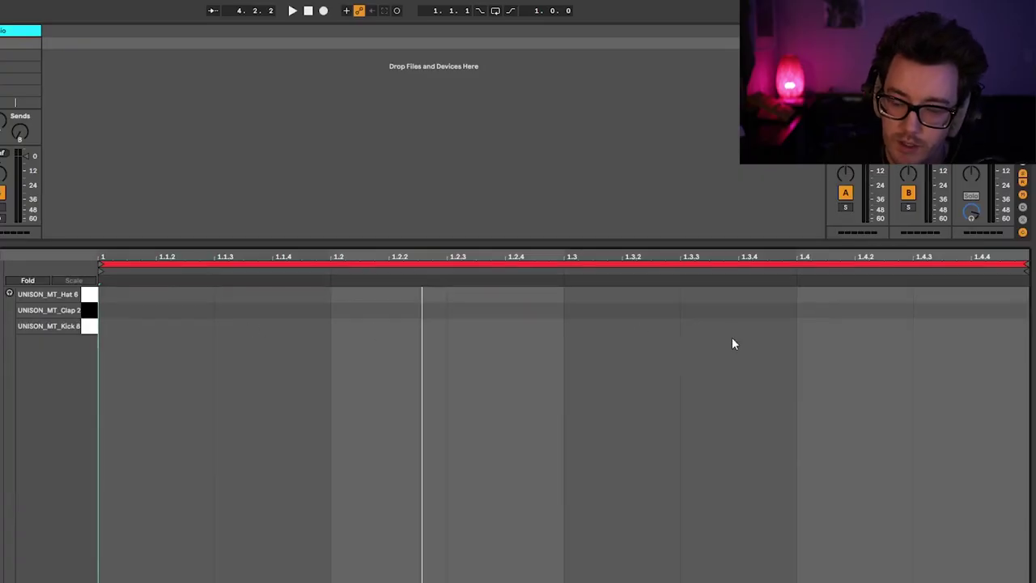
Step: Add kicks on all four beats, start playback, and add claps on beats two and four
right_click(243, 315)
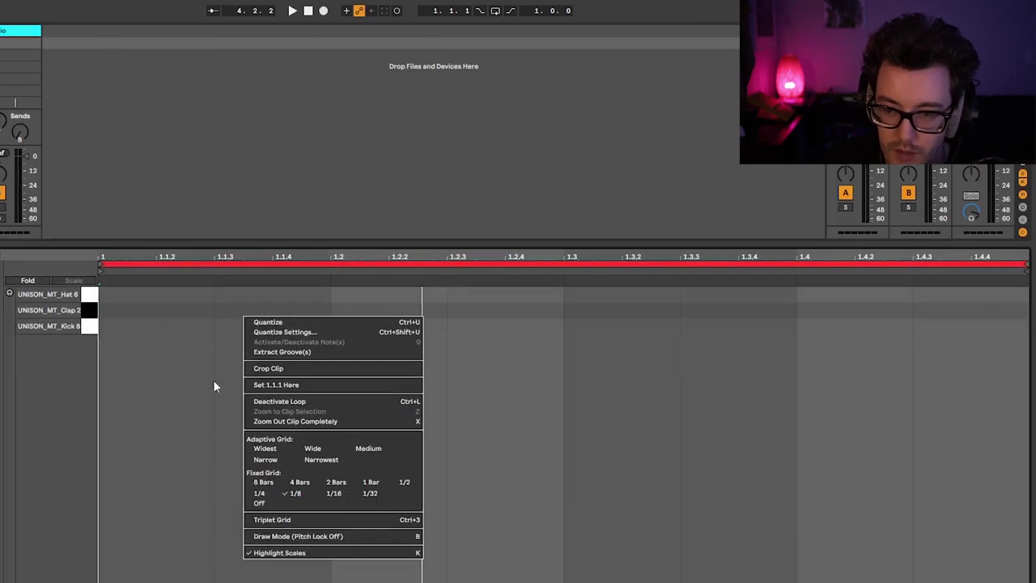
left_click(151, 324)
double_click(154, 325)
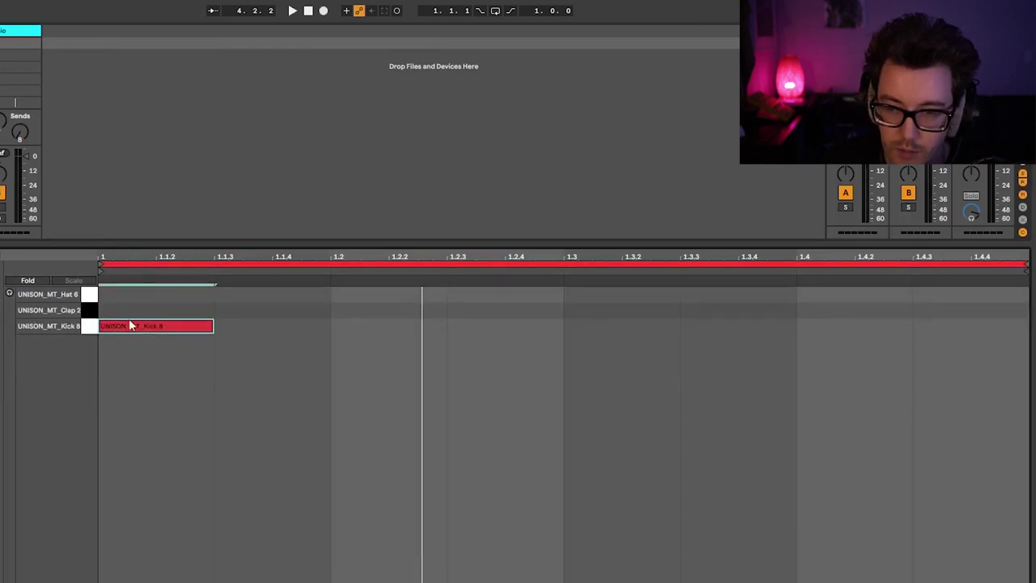
double_click(351, 327)
double_click(594, 326)
double_click(819, 326)
key("space")
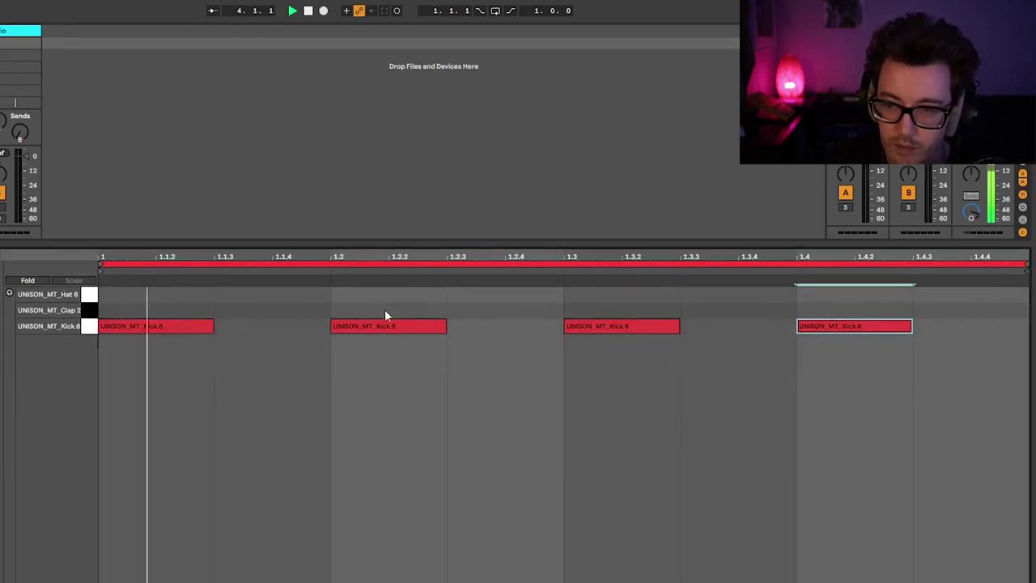
double_click(352, 310)
double_click(840, 310)
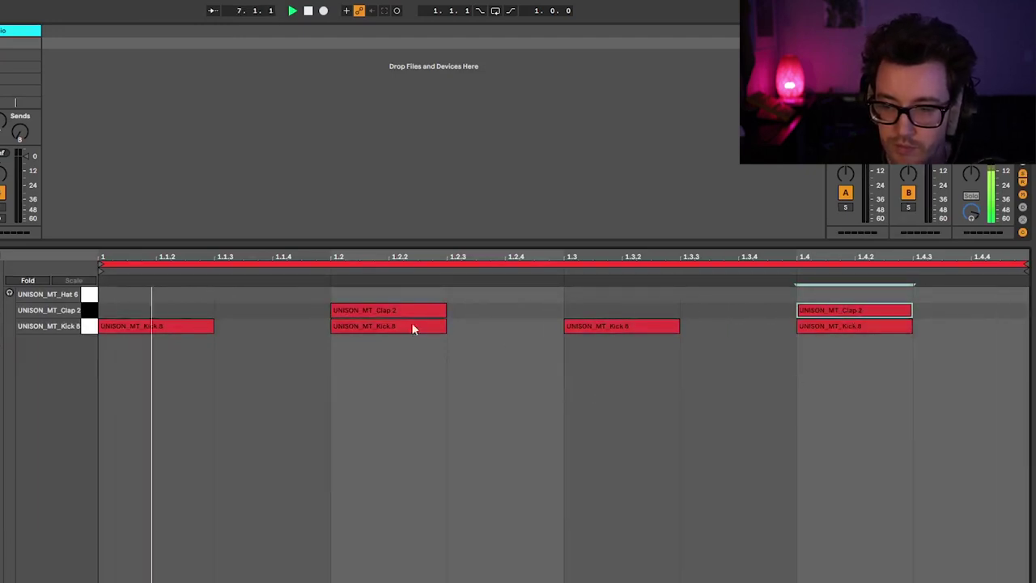
Step: Add eight hi-hats, one on every eighth note across the bar
double_click(135, 295)
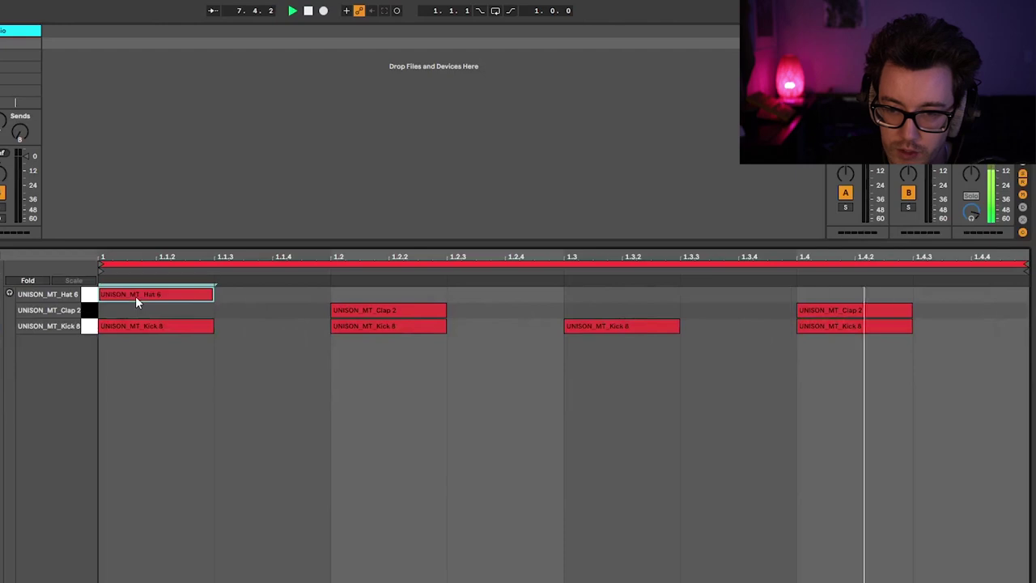
double_click(246, 293)
double_click(354, 293)
double_click(538, 294)
double_click(640, 293)
double_click(716, 294)
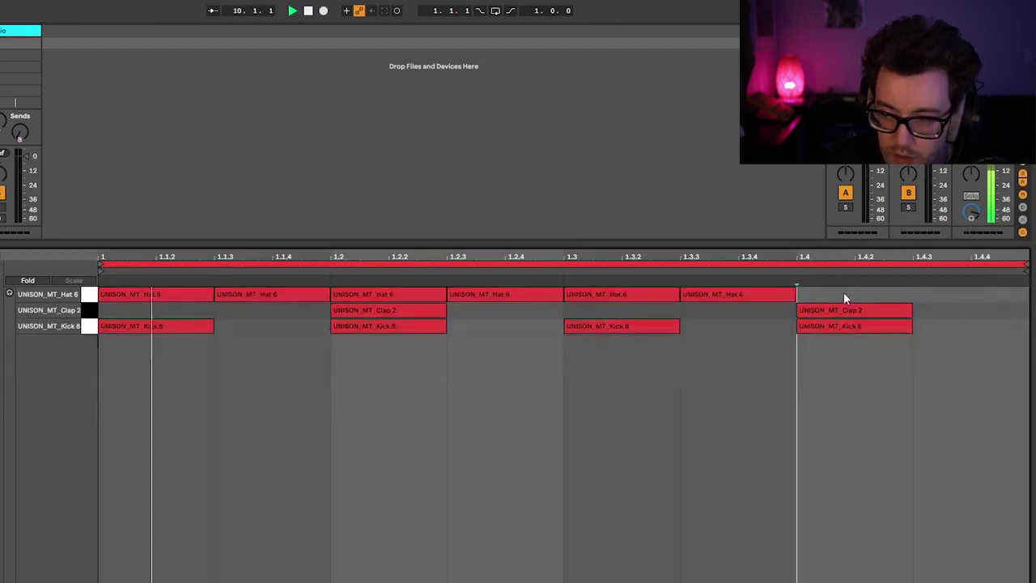
double_click(892, 293)
double_click(958, 294)
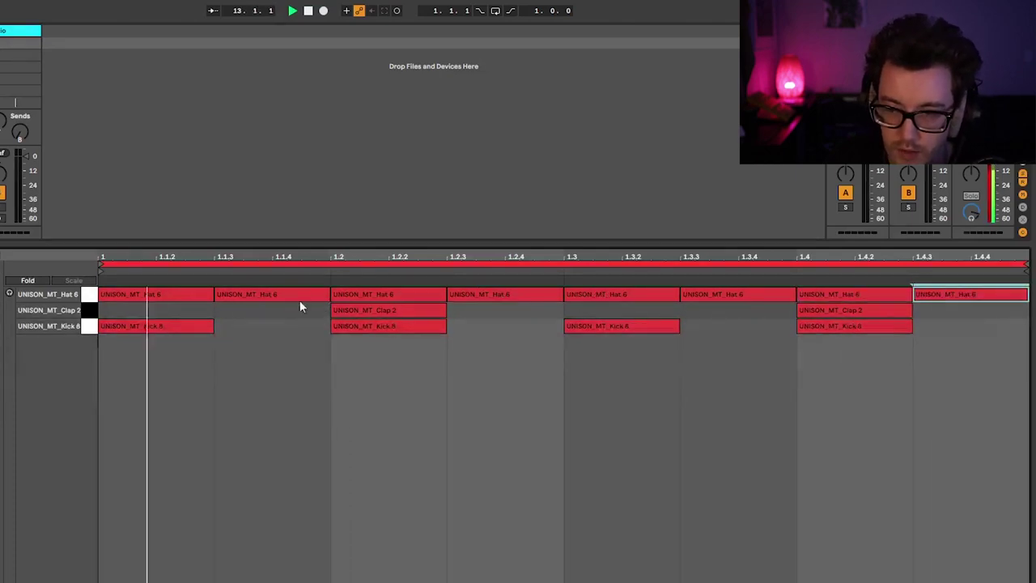
Step: Erase the eighth-note hi-hats and redraw them as sixteenths on a Fixed Grid 1/16, then play
key("space")
left_click(178, 310)
key("b")
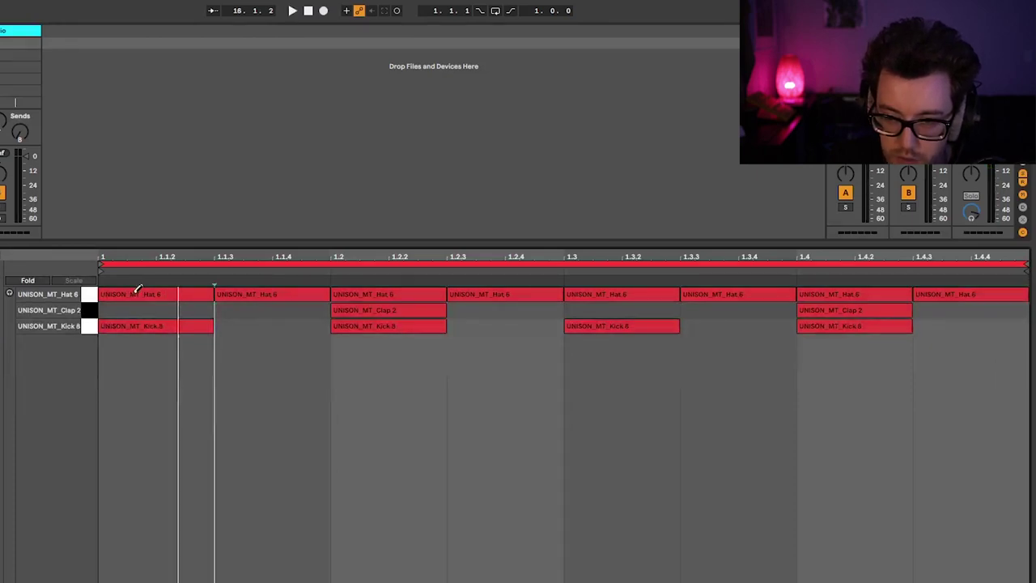
left_click_drag(139, 292, 1010, 289)
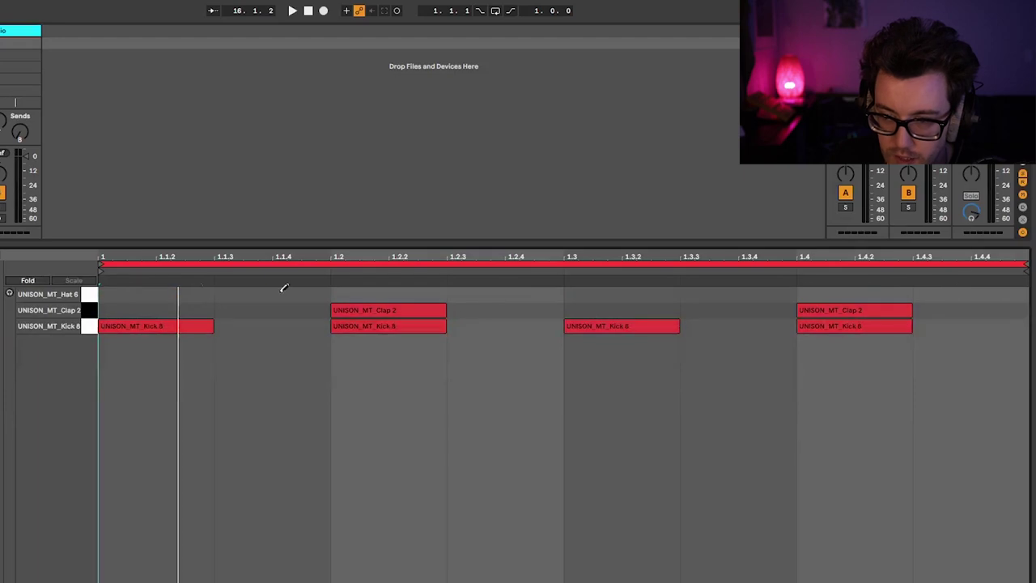
right_click(240, 297)
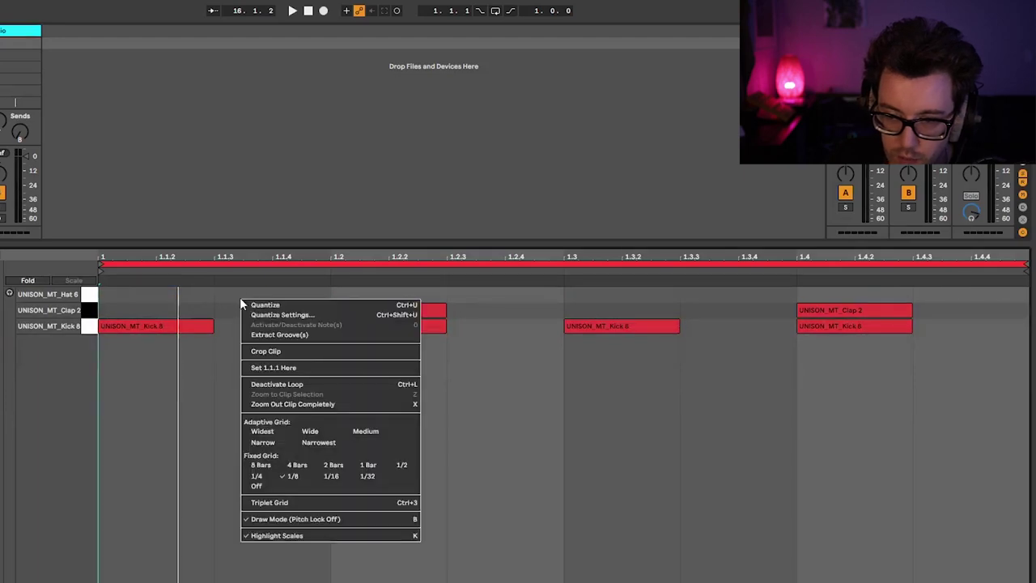
left_click(331, 476)
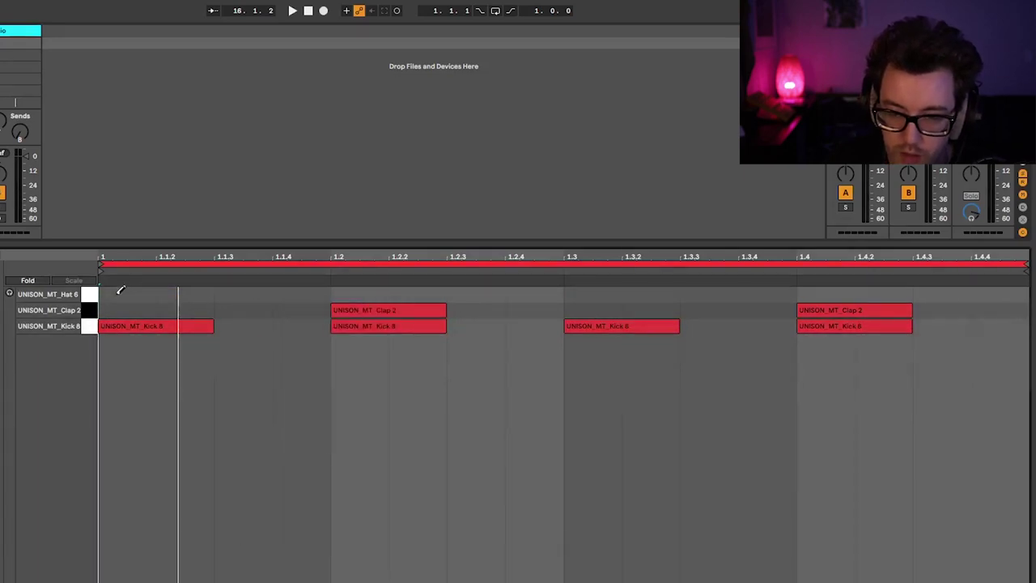
left_click_drag(121, 289, 1026, 290)
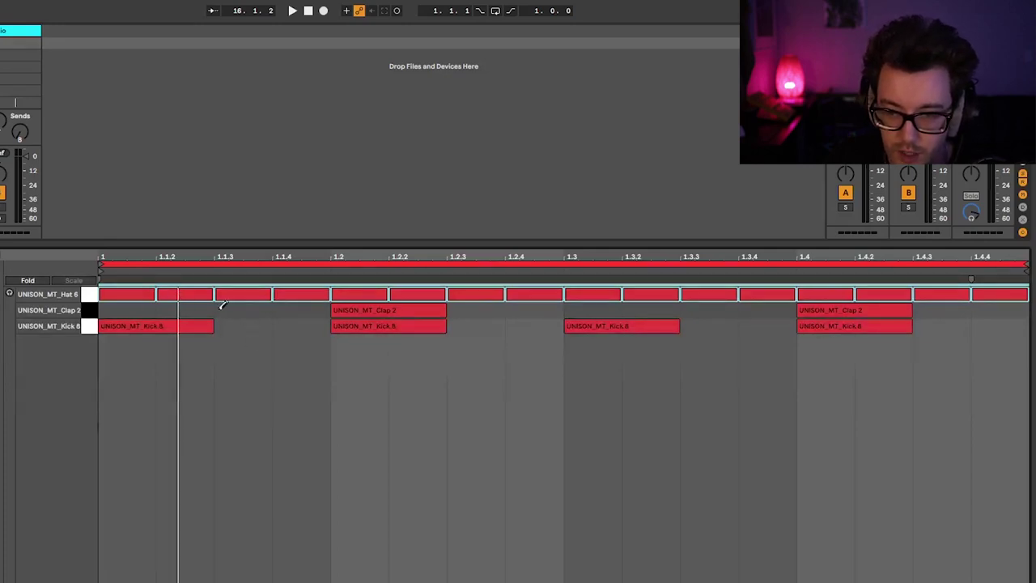
key("space")
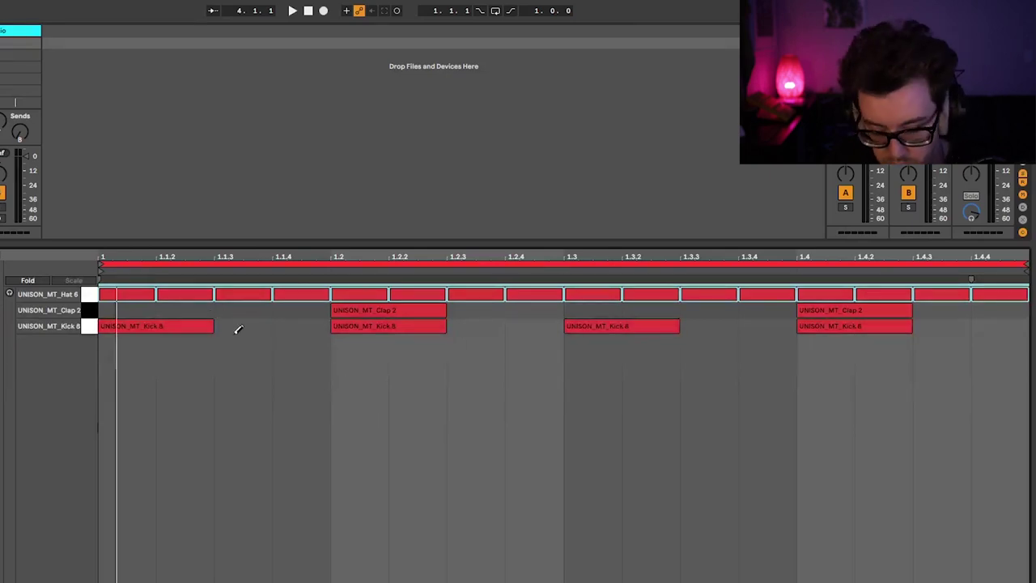
Step: Lengthen the first and third kicks to the next beat and stretch the beat-two clap
left_click_drag(214, 329, 330, 331)
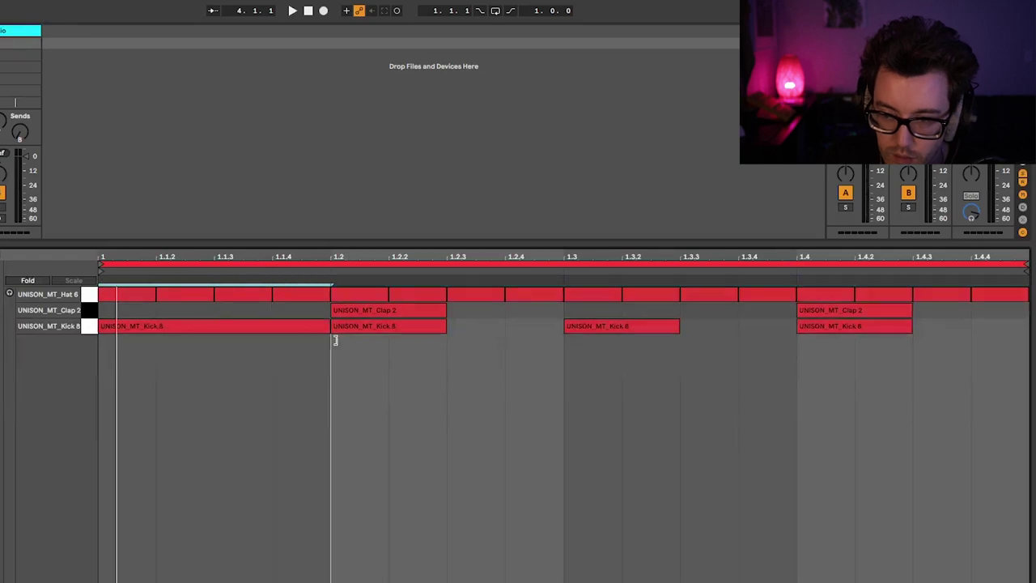
left_click(569, 328)
left_click_drag(678, 326, 772, 337)
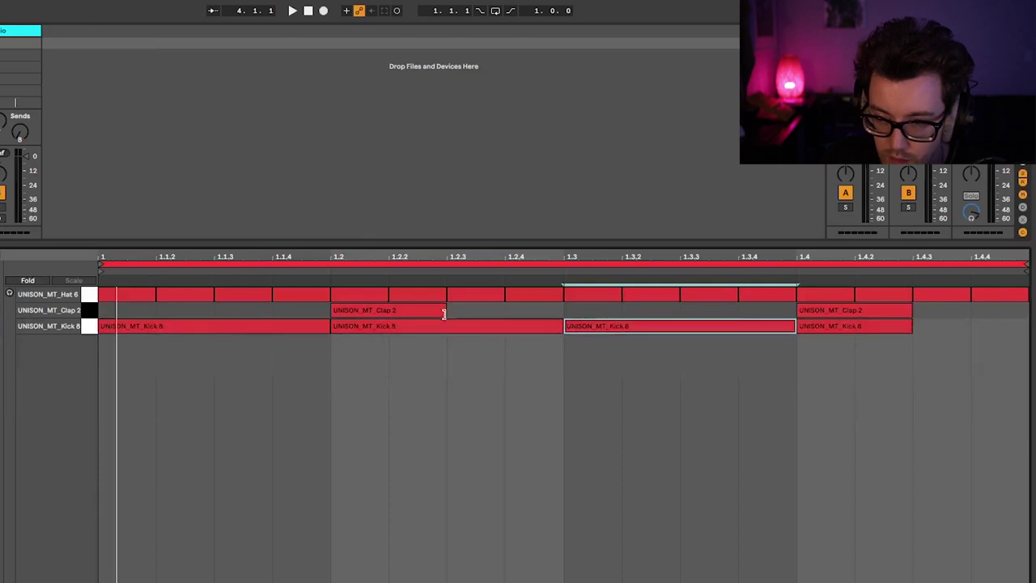
mouse_move(445, 312)
left_mouse_down()
mouse_move(782, 310)
mouse_move(444, 310)
left_mouse_up()
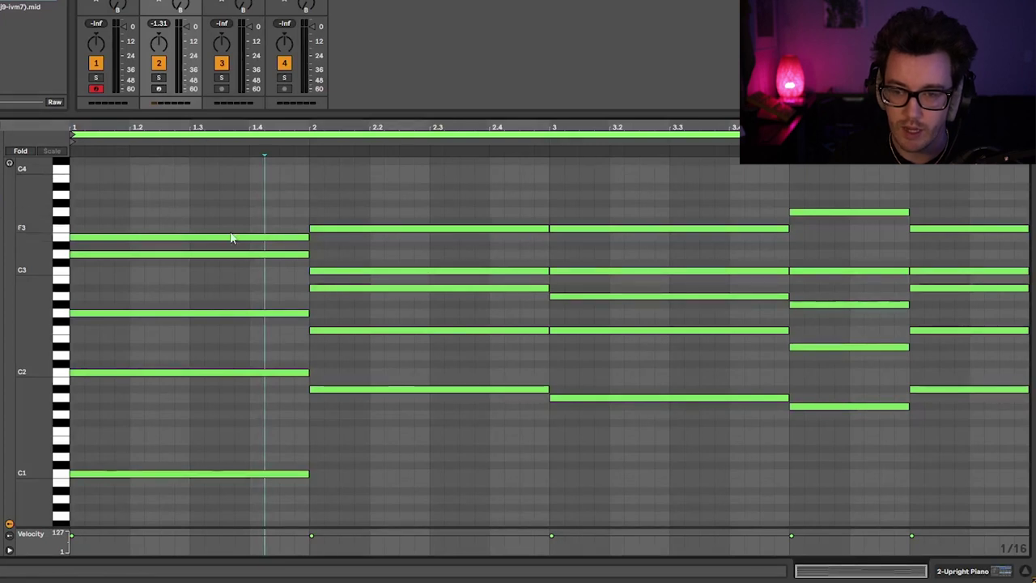
left_click_drag(224, 195, 219, 493)
left_click_drag(356, 457, 372, 220)
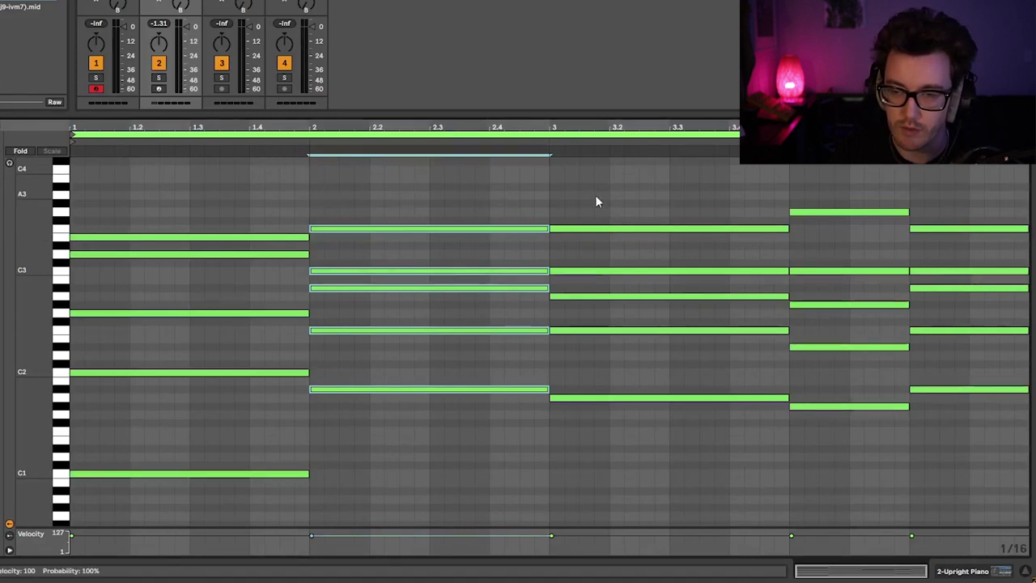
left_click_drag(881, 174, 901, 439)
left_click_drag(938, 166, 964, 445)
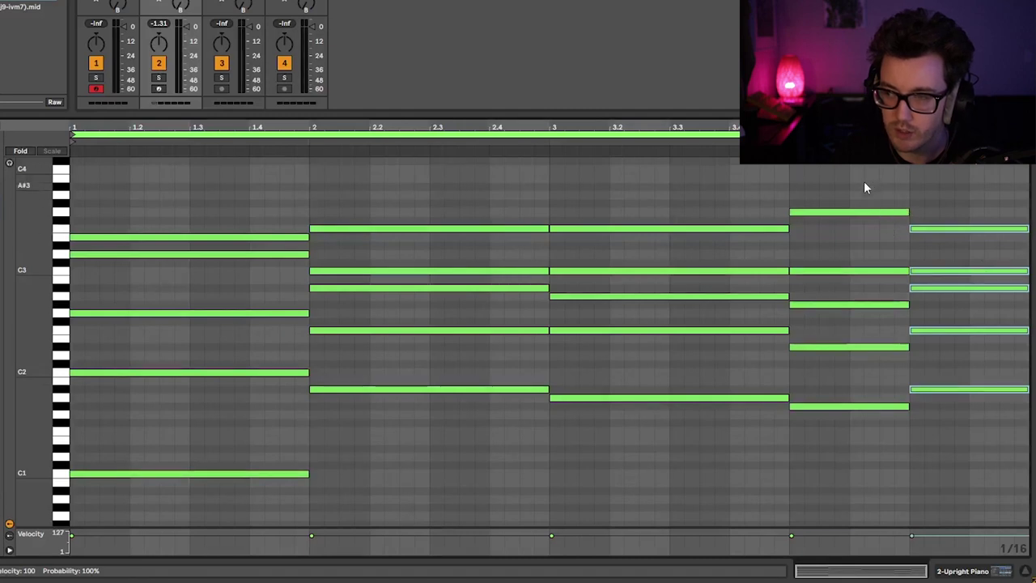
left_click_drag(830, 174, 888, 184)
left_click(956, 194)
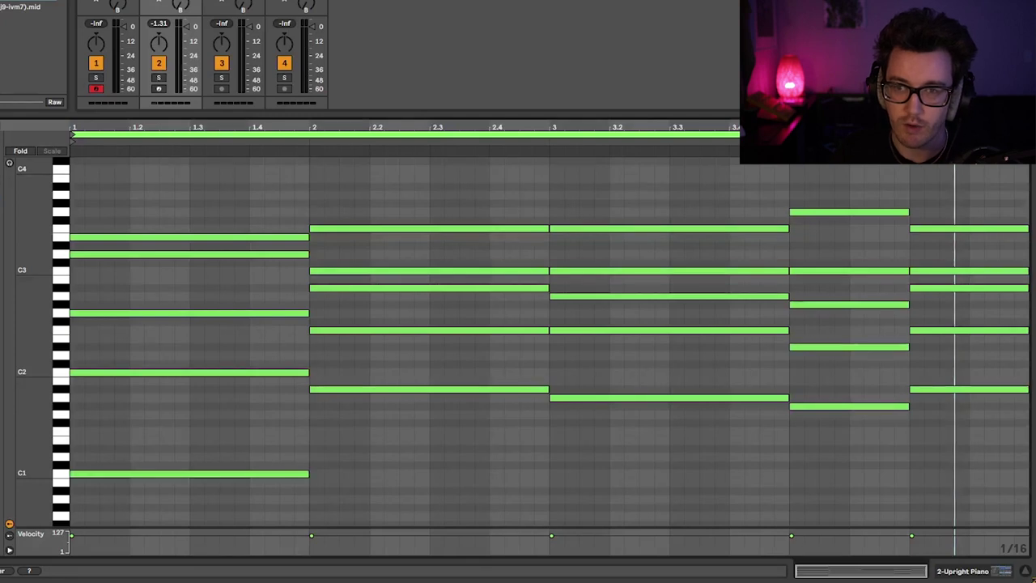
key("space")
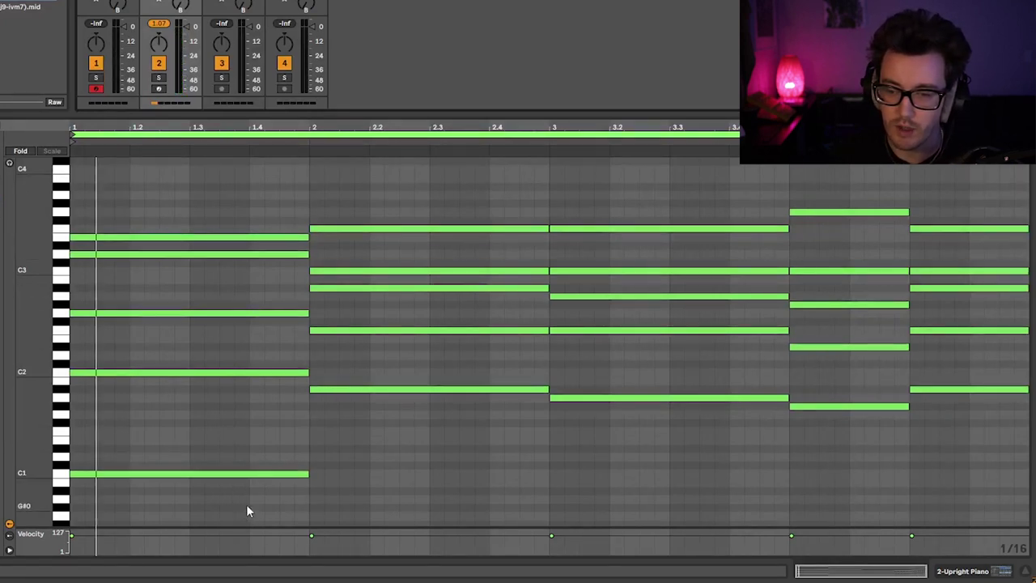
left_click_drag(275, 518, 275, 207)
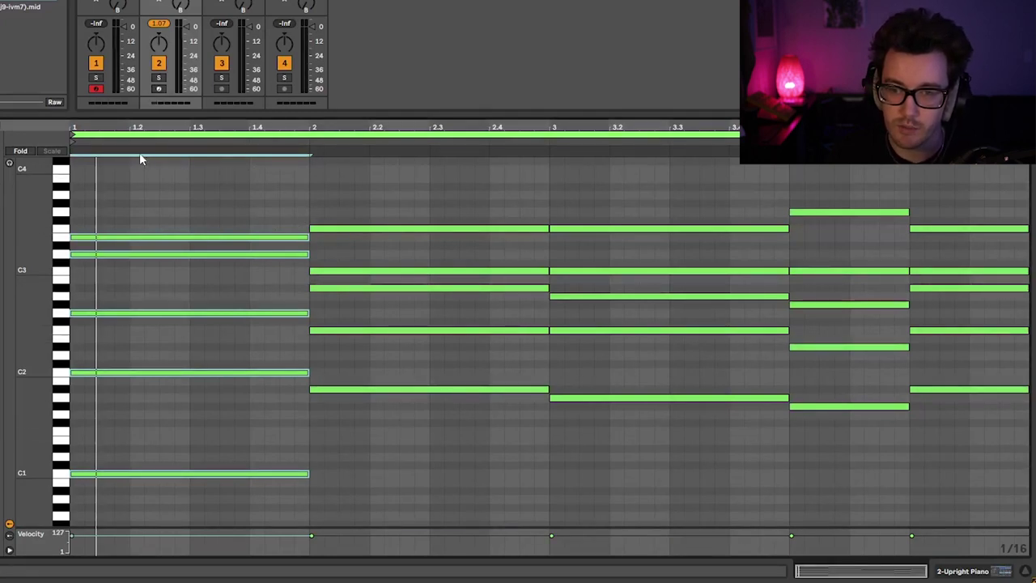
left_click_drag(109, 183, 774, 197)
left_click_drag(260, 216, 254, 559)
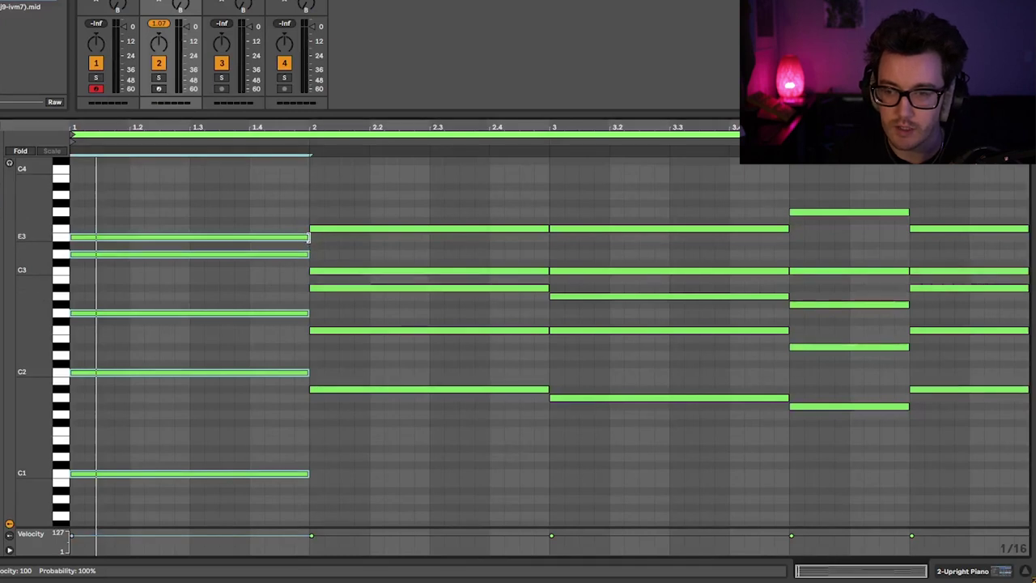
left_click_drag(308, 237, 135, 237)
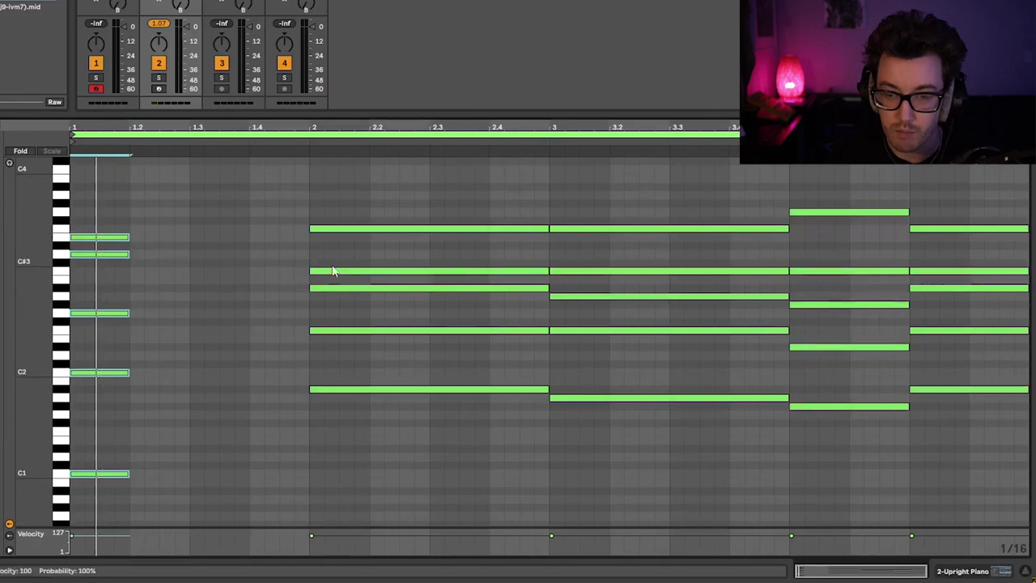
key("ctrl+d")
key("ctrl+d")
key("ctrl+d")
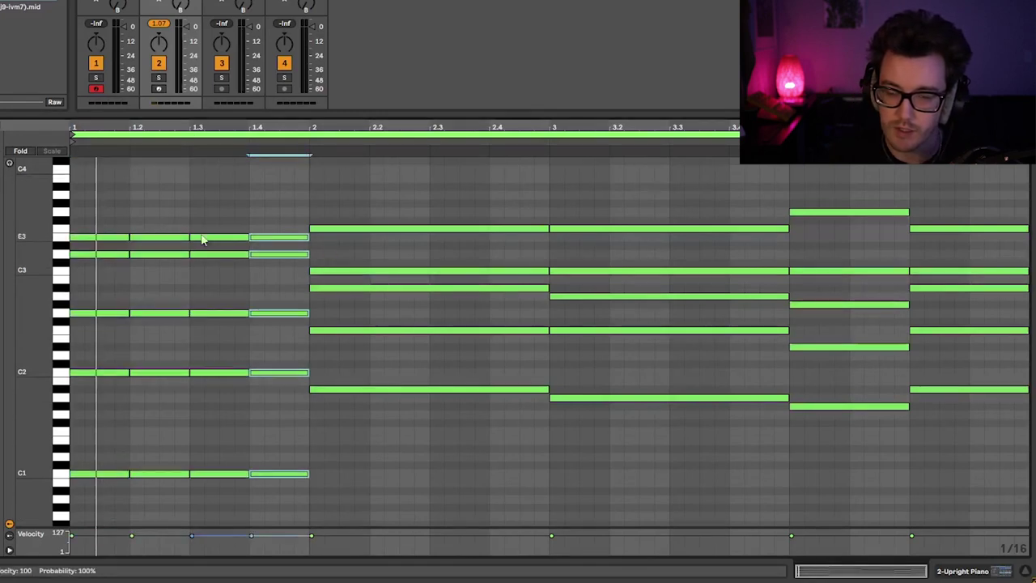
key("space")
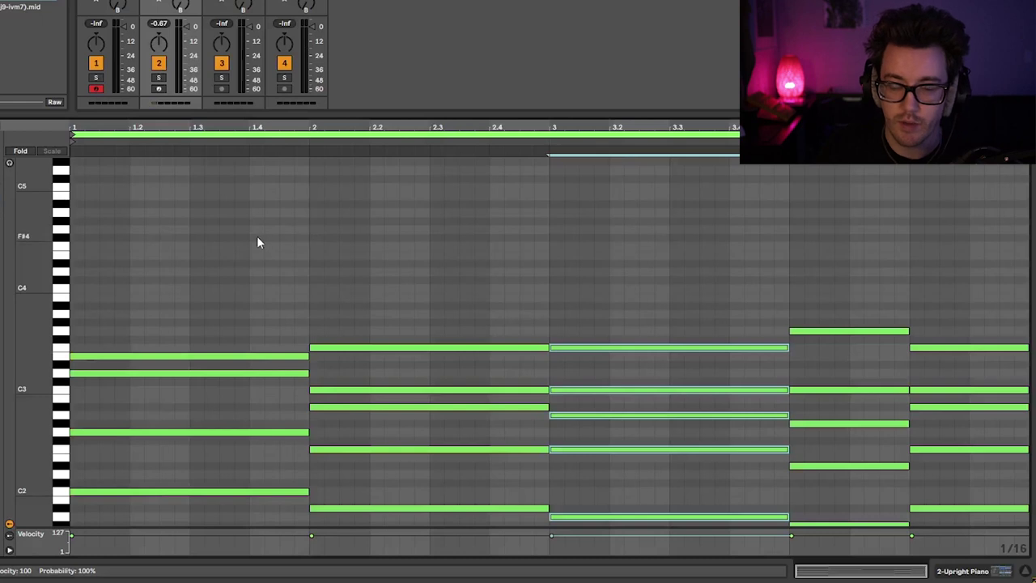
left_click_drag(150, 282, 1032, 527)
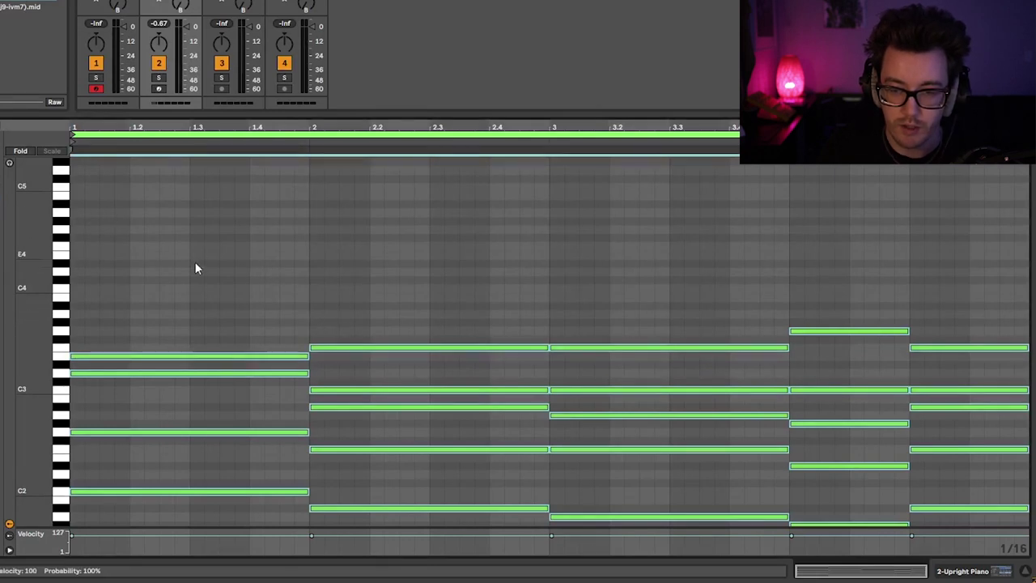
left_click_drag(182, 284, 252, 323)
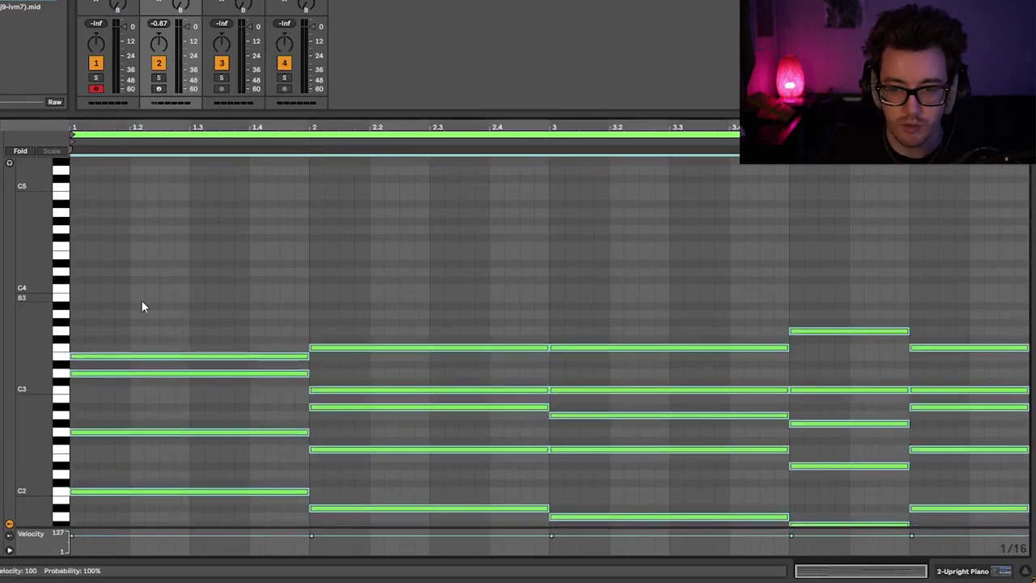
Step: Draw and resize melody notes D4, E4, F#4, E4, C#4, D#4 plus one more over bar 1
double_click(75, 272)
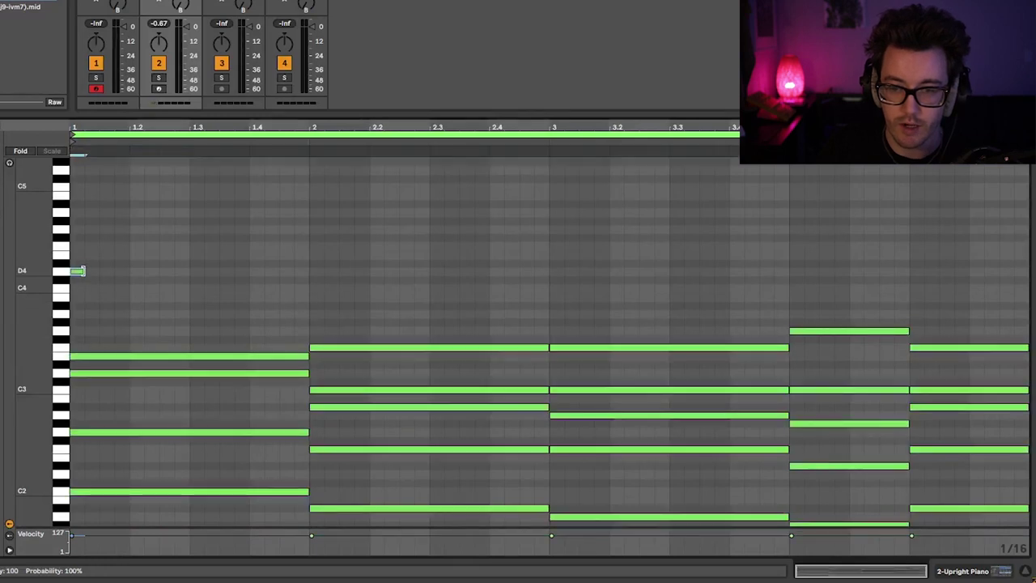
left_click_drag(83, 271, 214, 237)
double_click(136, 255)
left_click(199, 238)
double_click(199, 237)
double_click(226, 256)
double_click(240, 281)
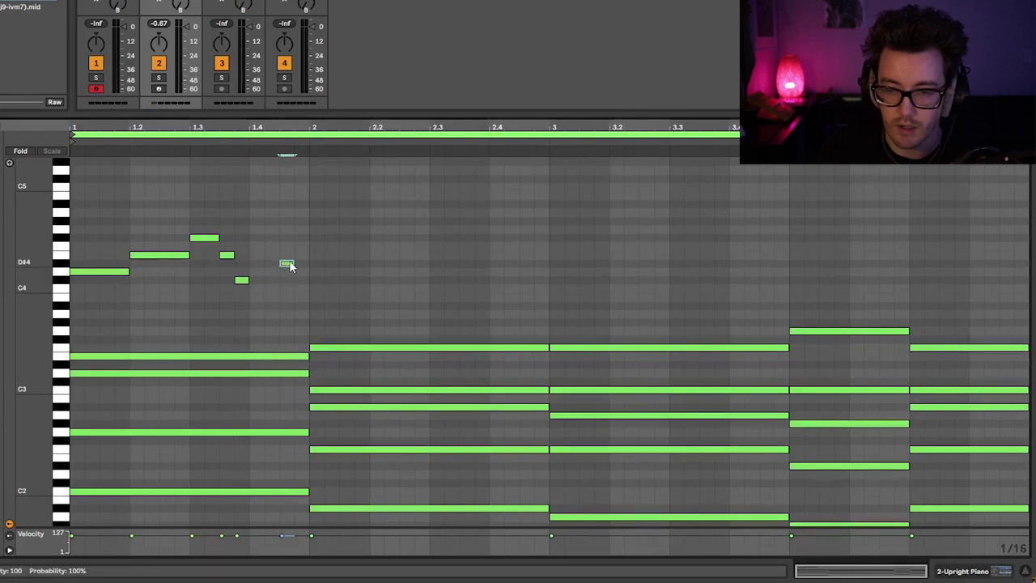
left_click_drag(292, 263, 307, 263)
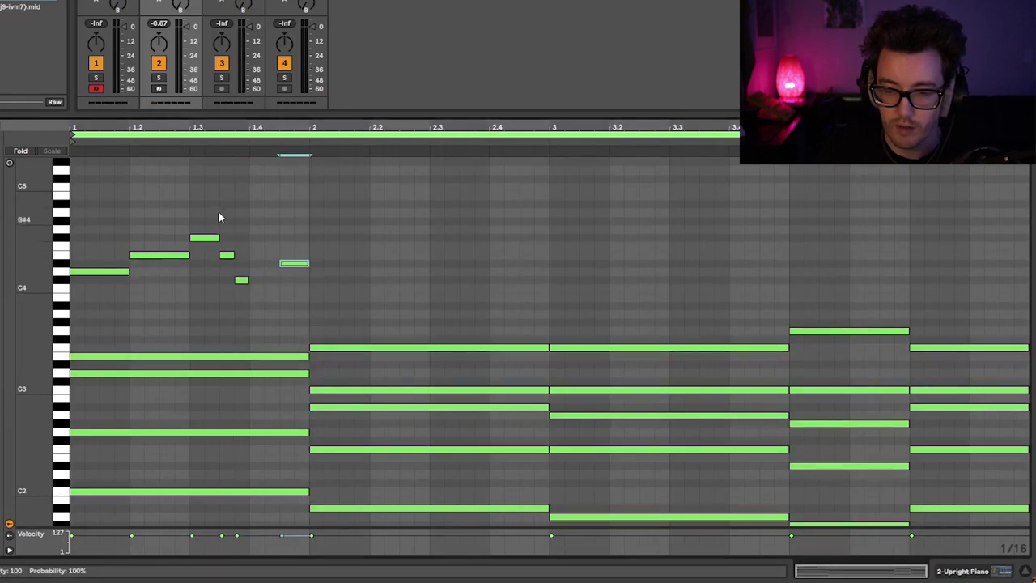
left_click(255, 233)
double_click(257, 231)
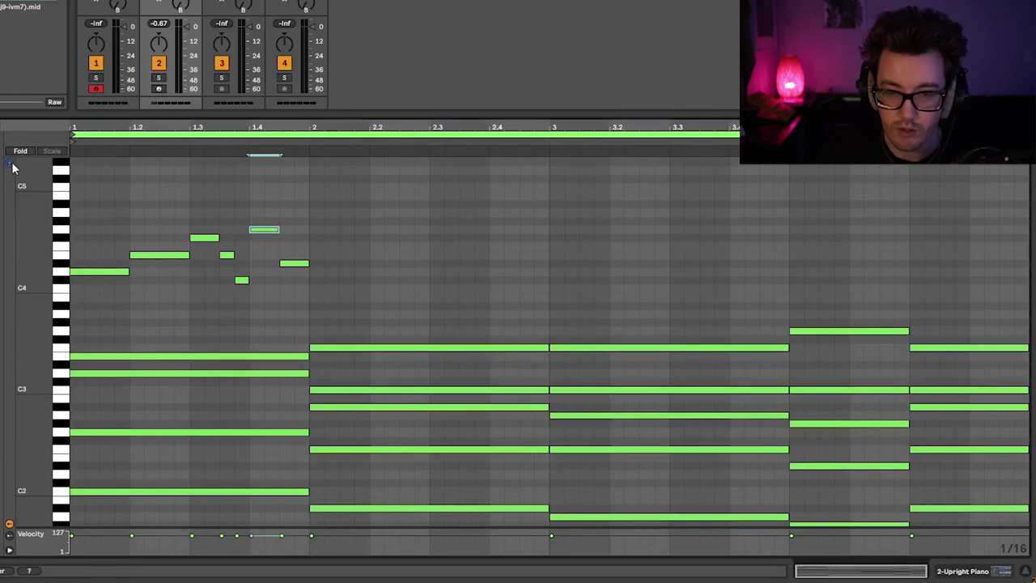
Step: Select the first melody note and step through the melody with the arrow keys
left_click(106, 219)
key("Right")
key("Right")
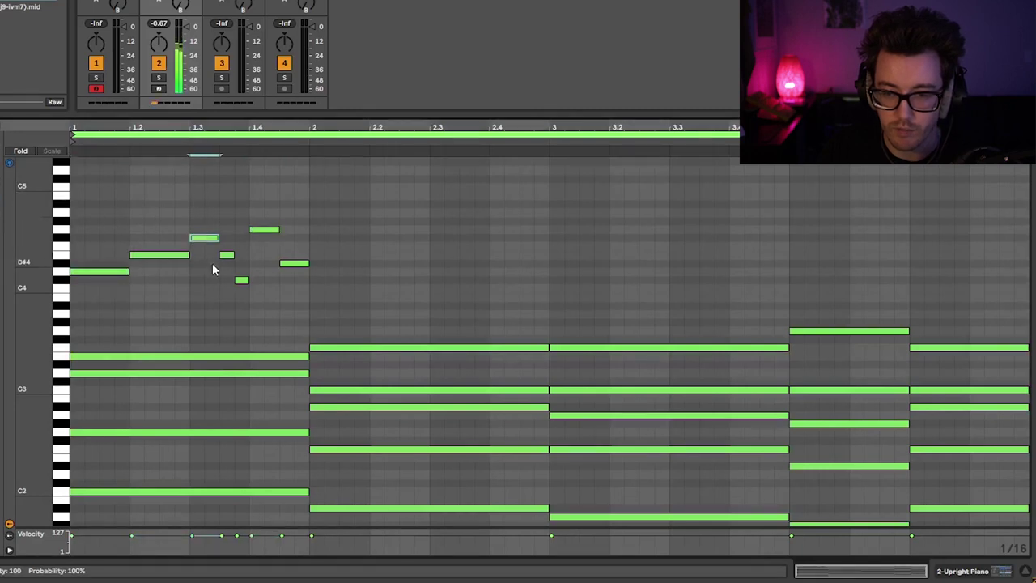
key("Right")
key("shift+Right")
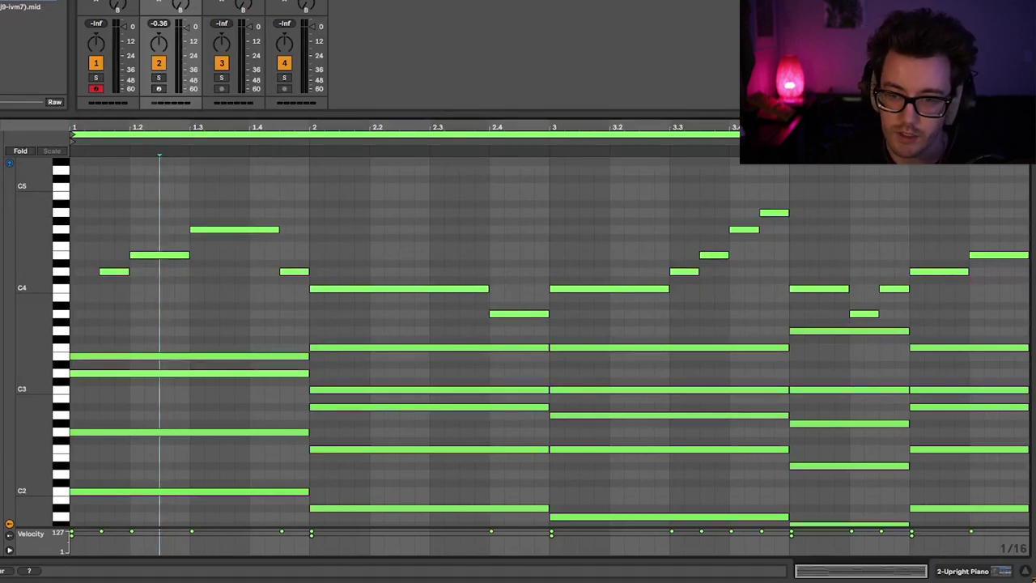
scroll(684, 402, "down", 2)
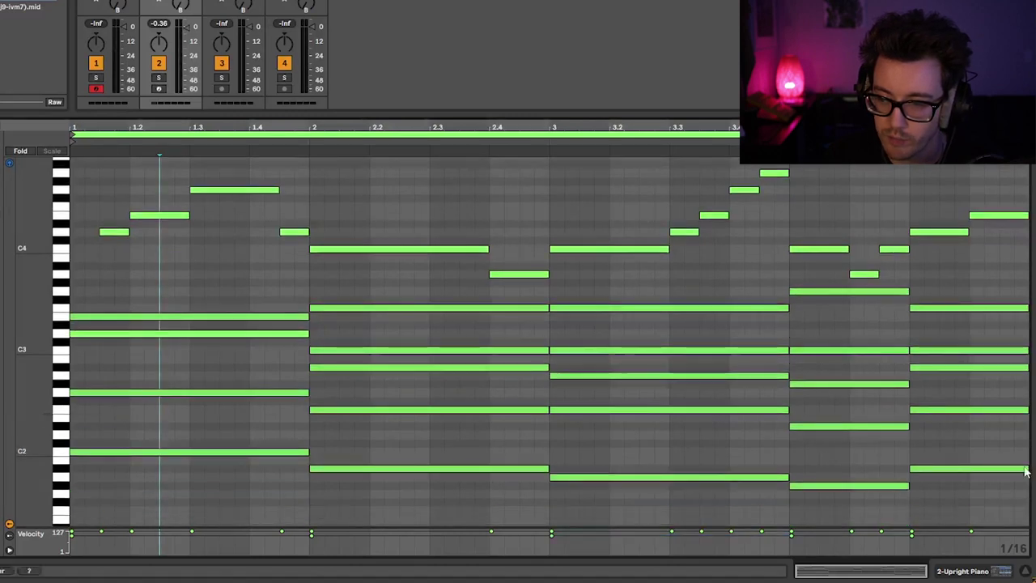
scroll(465, 354, "up", 1)
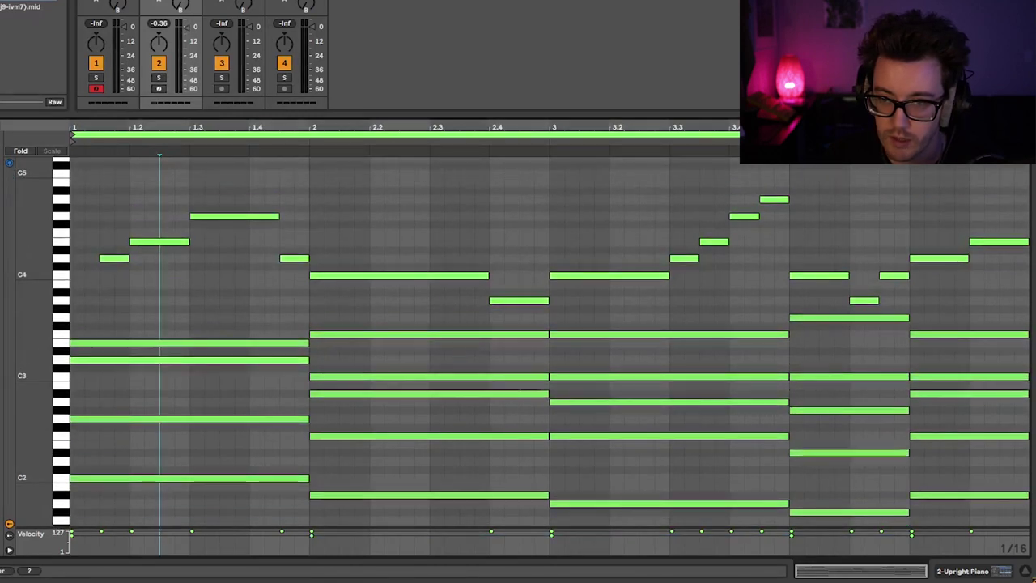
key("space")
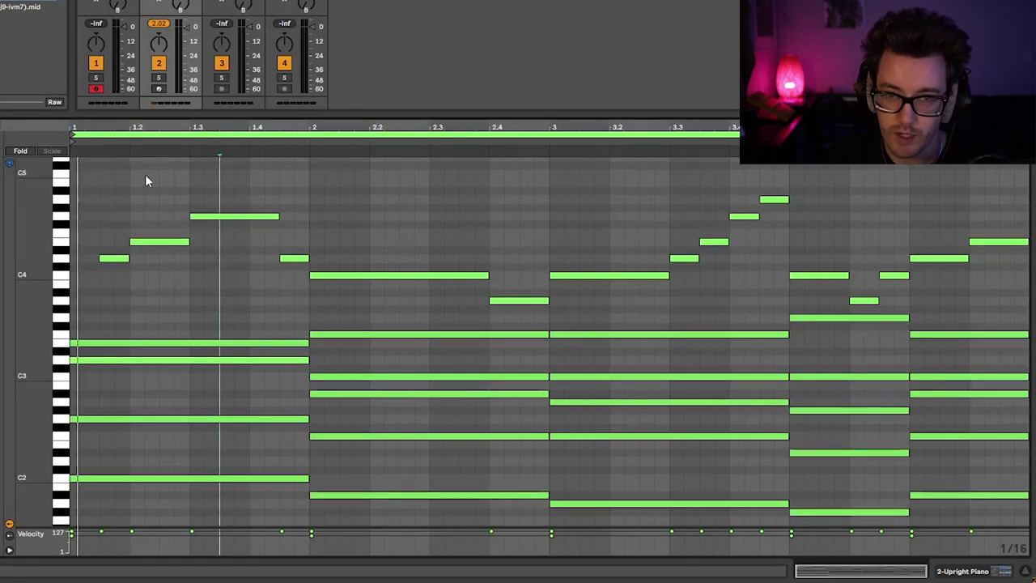
left_click(155, 241)
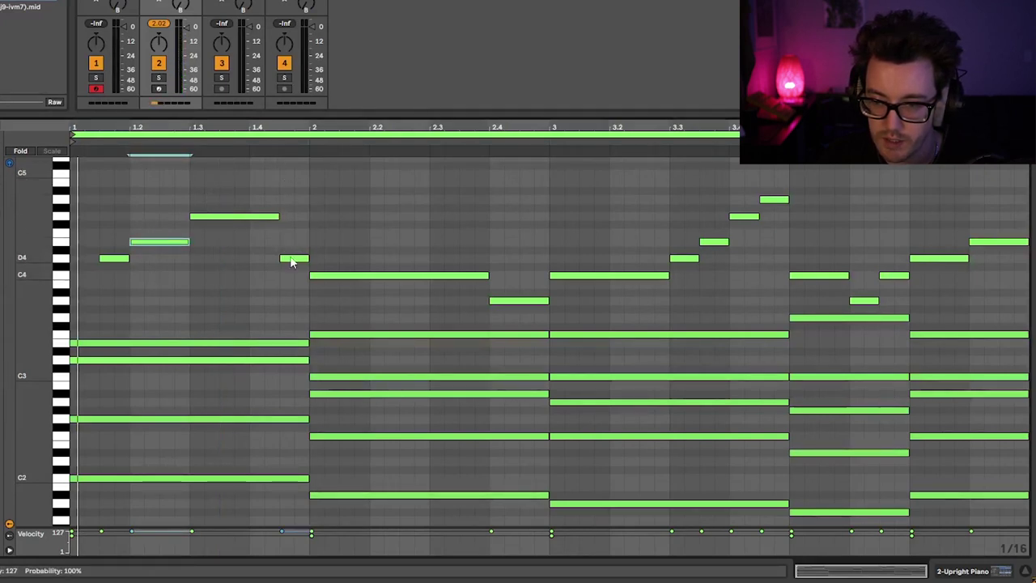
left_click(284, 183)
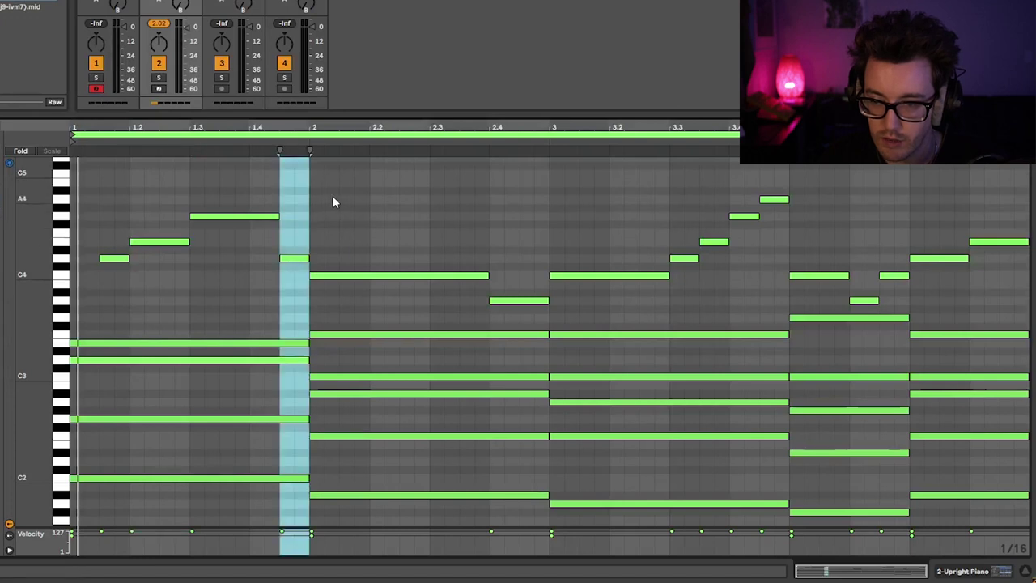
left_click_drag(315, 196, 502, 208)
left_click(568, 243)
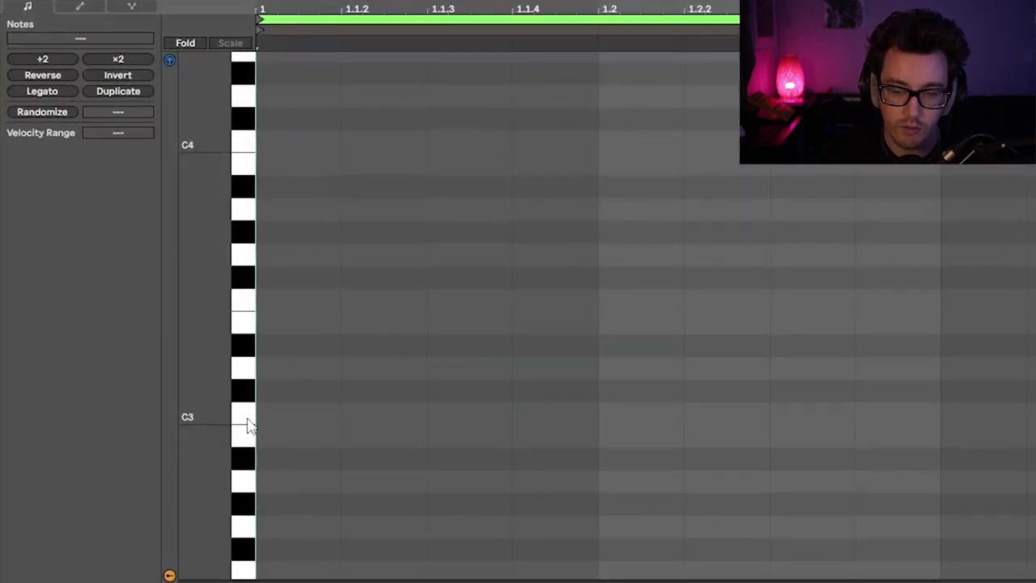
scroll(215, 164, "up", 6)
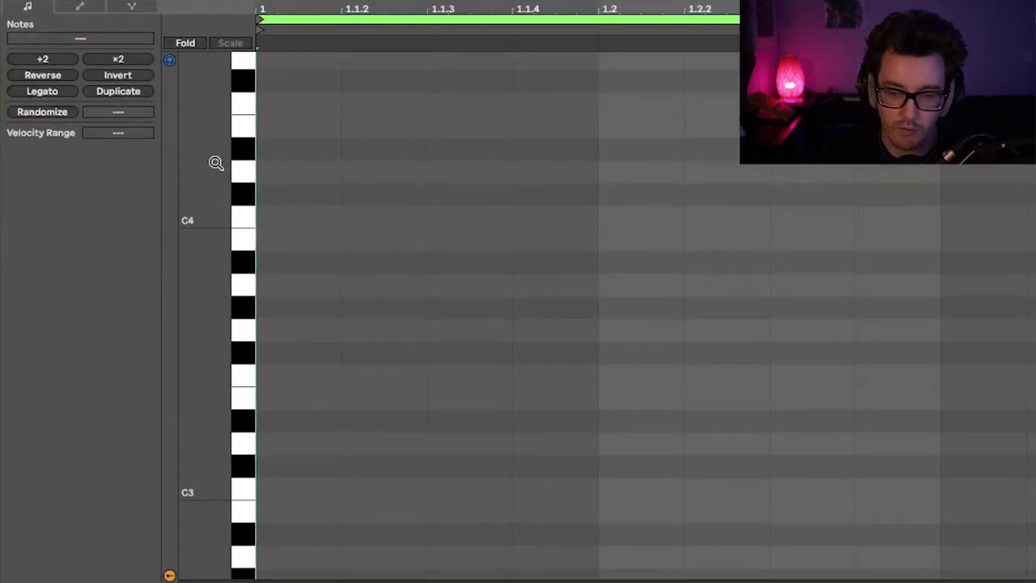
scroll(200, 194, "up", 10)
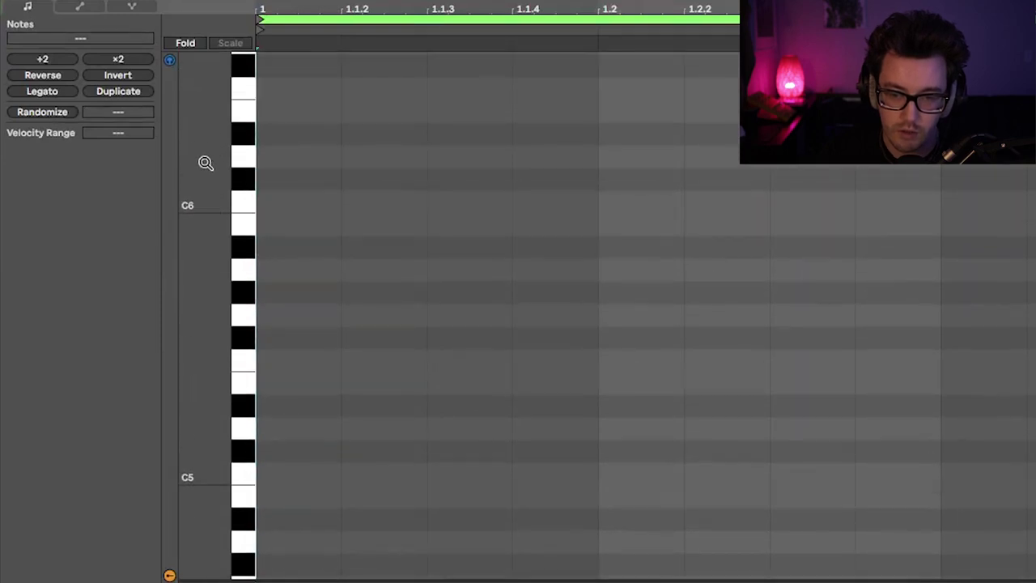
scroll(221, 356, "down", 10)
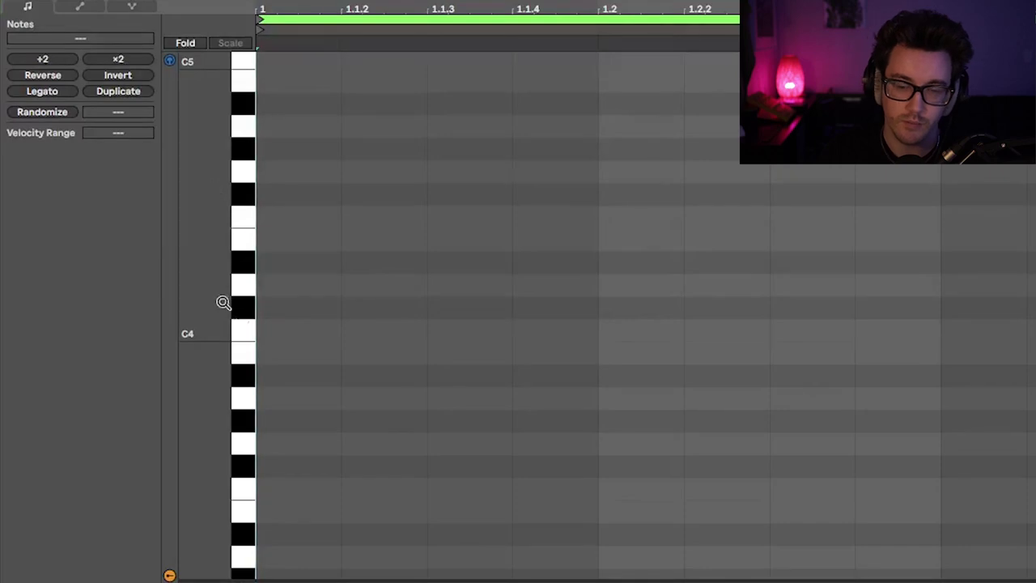
scroll(283, 380, "up", 2)
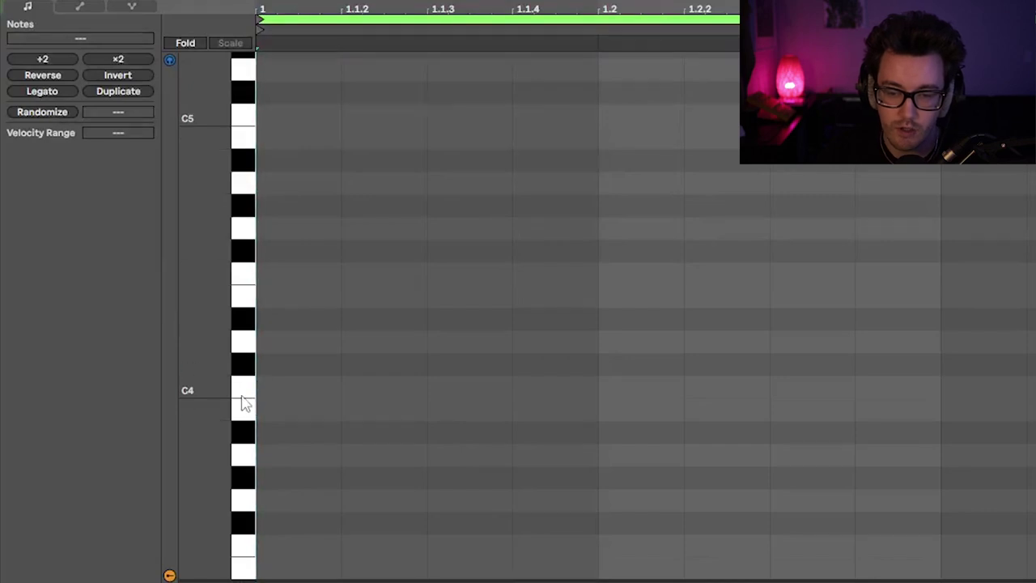
left_click(243, 387)
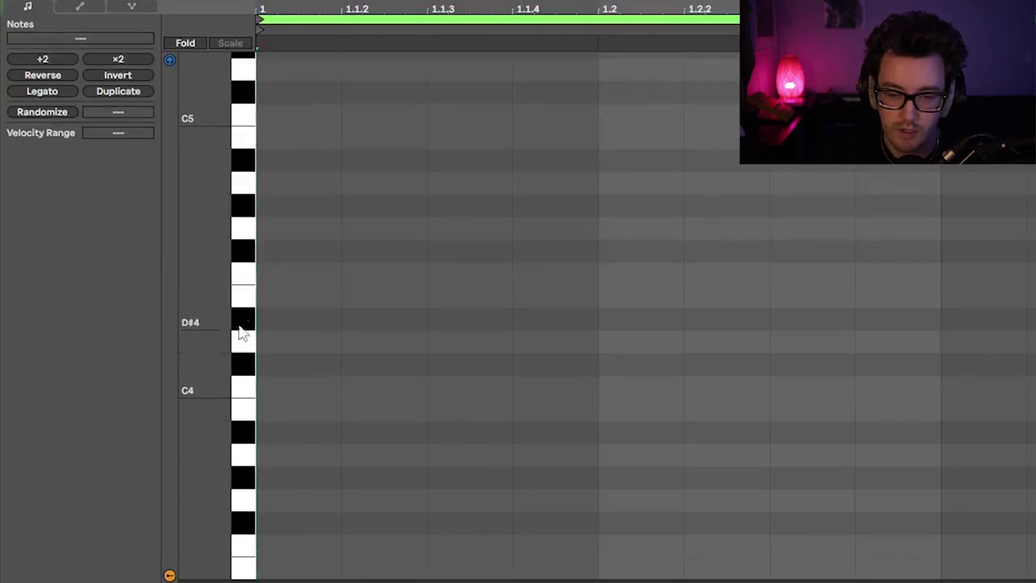
left_click(244, 275)
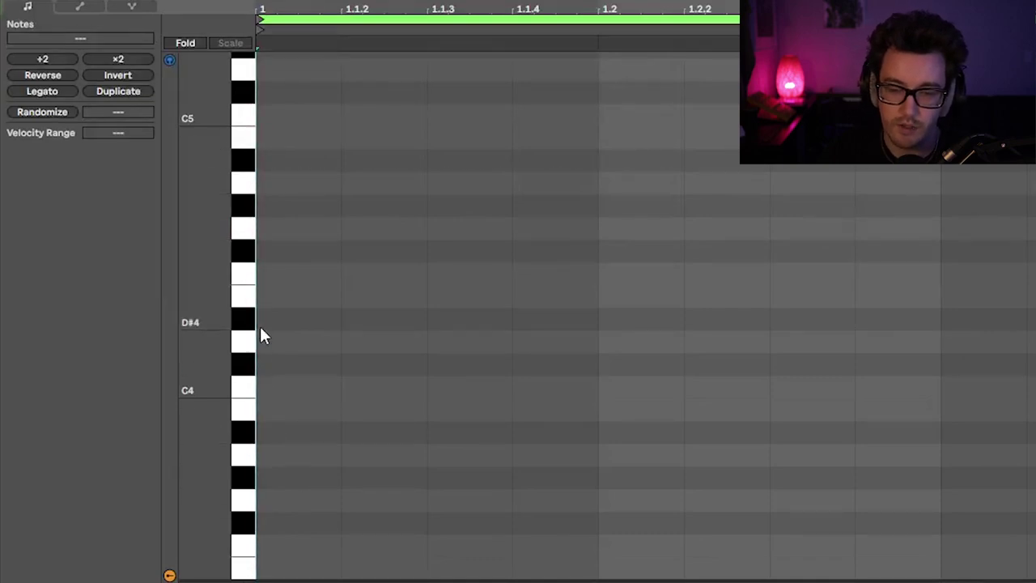
scroll(258, 332, "down", 8)
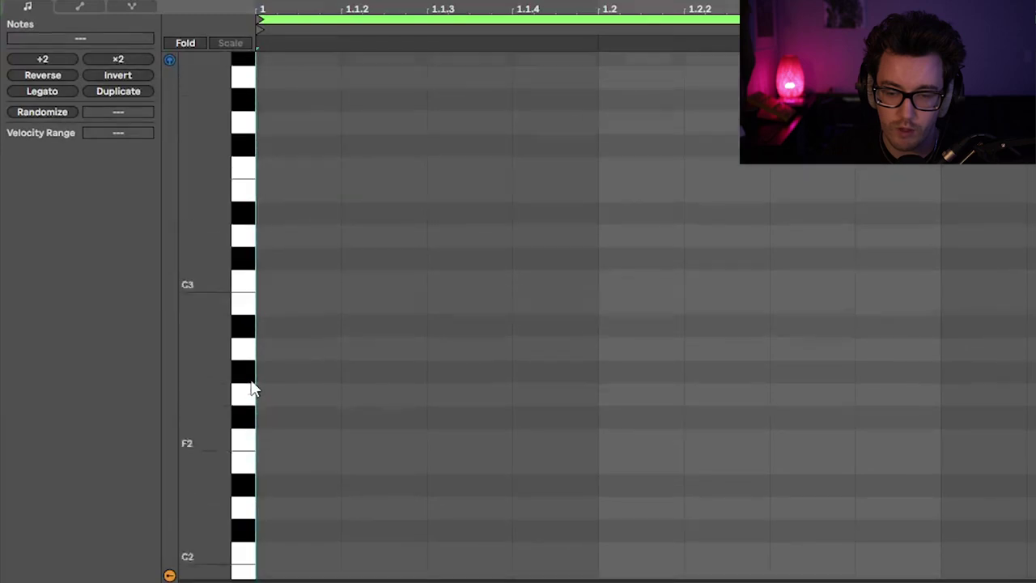
scroll(251, 381, "up", 3)
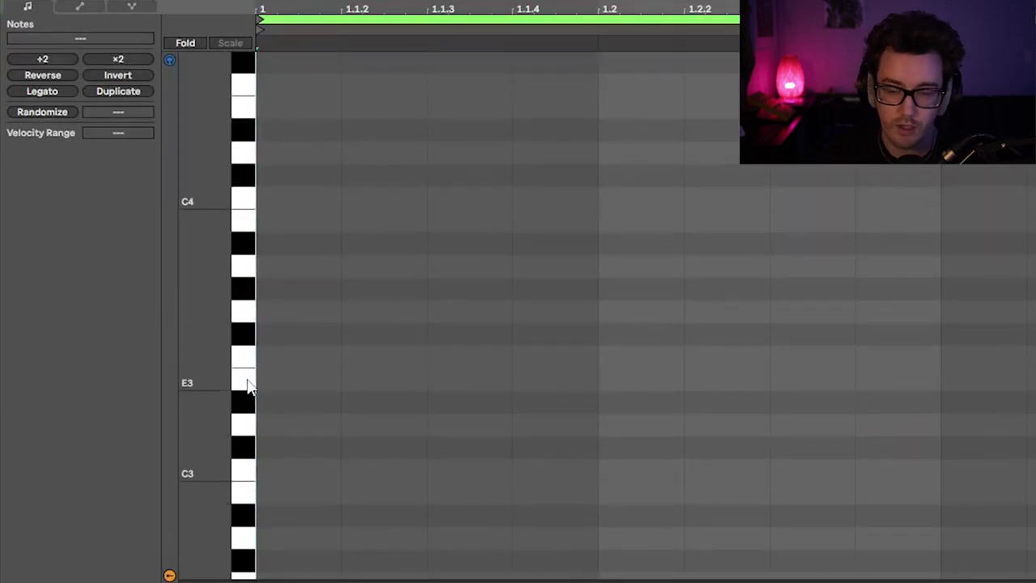
scroll(249, 387, "down", 2)
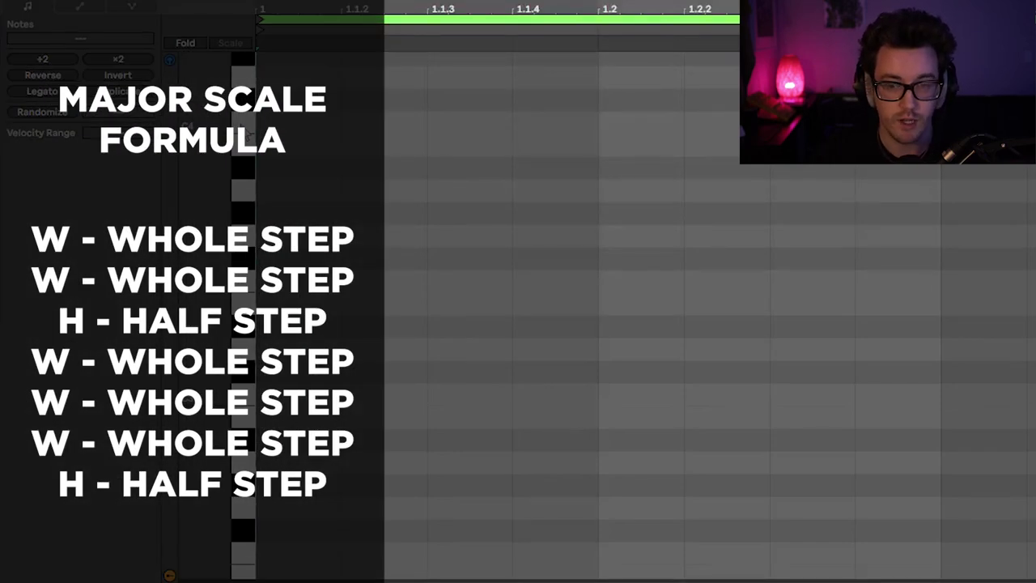
scroll(255, 289, "up", 3)
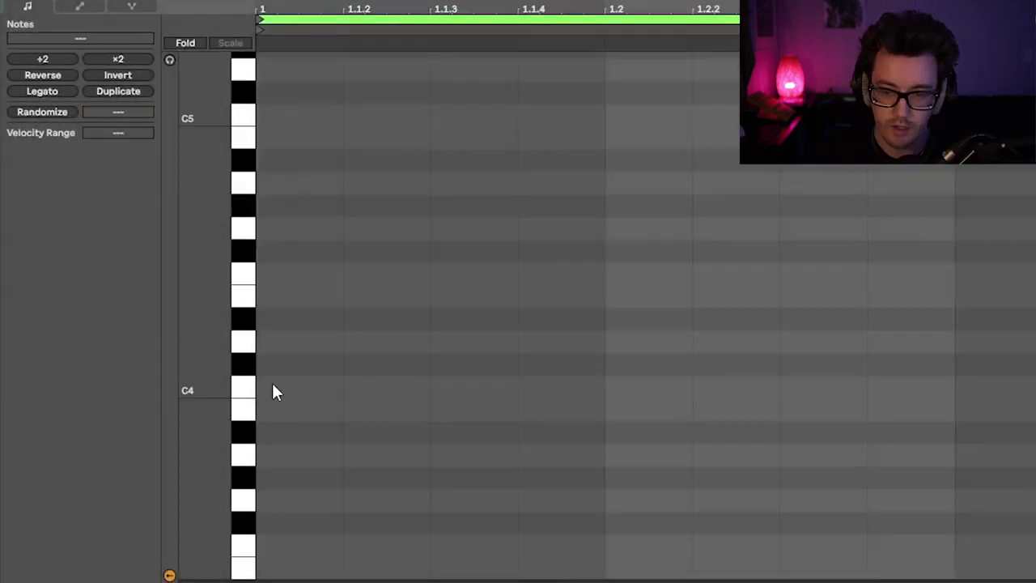
Step: Place the root note, then stack B3, C#4, D4 and E4 above it
double_click(282, 388)
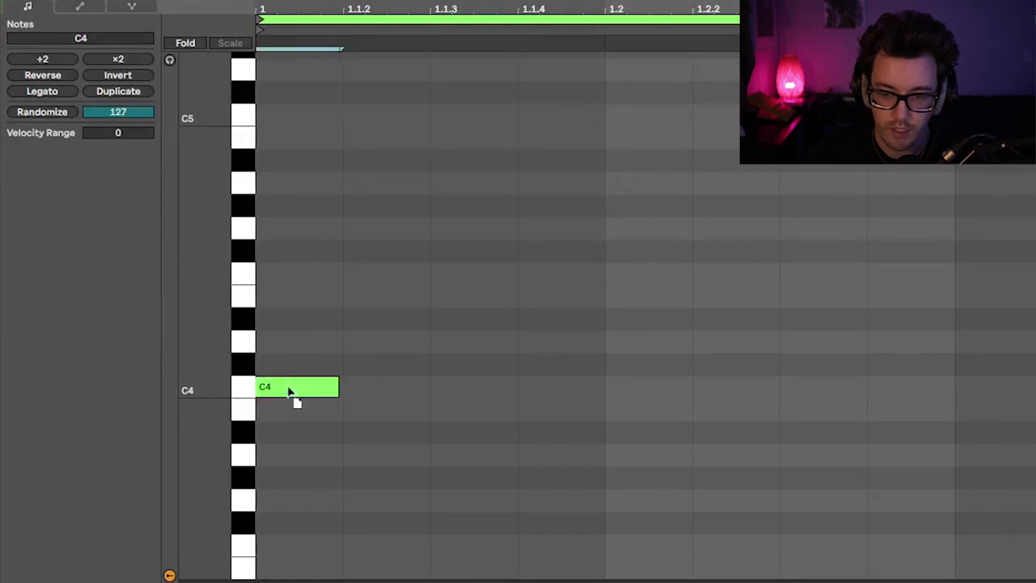
mouse_move(288, 391)
left_mouse_down()
mouse_move(259, 393)
mouse_move(305, 393)
left_mouse_up()
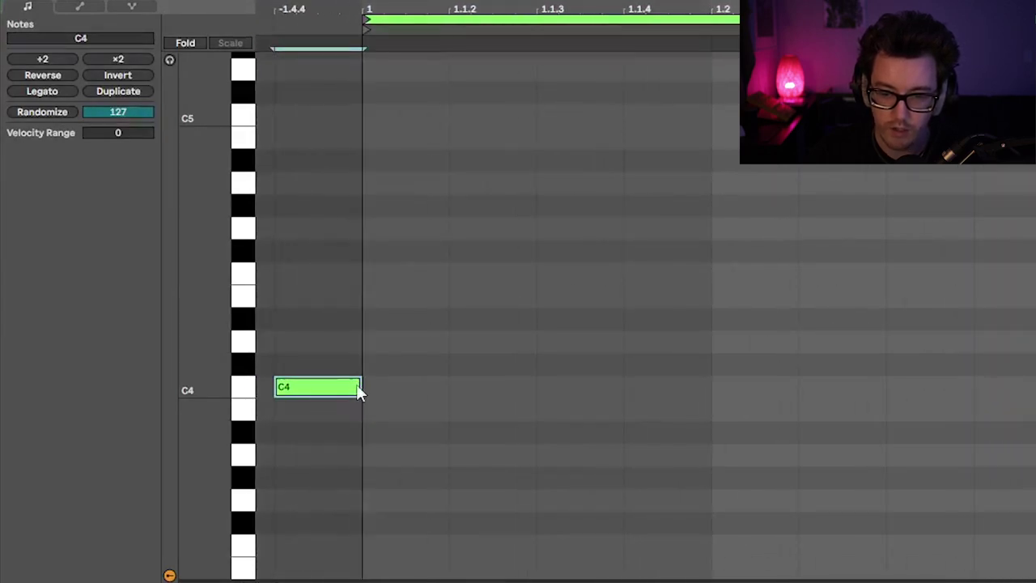
scroll(377, 392, "up", 3)
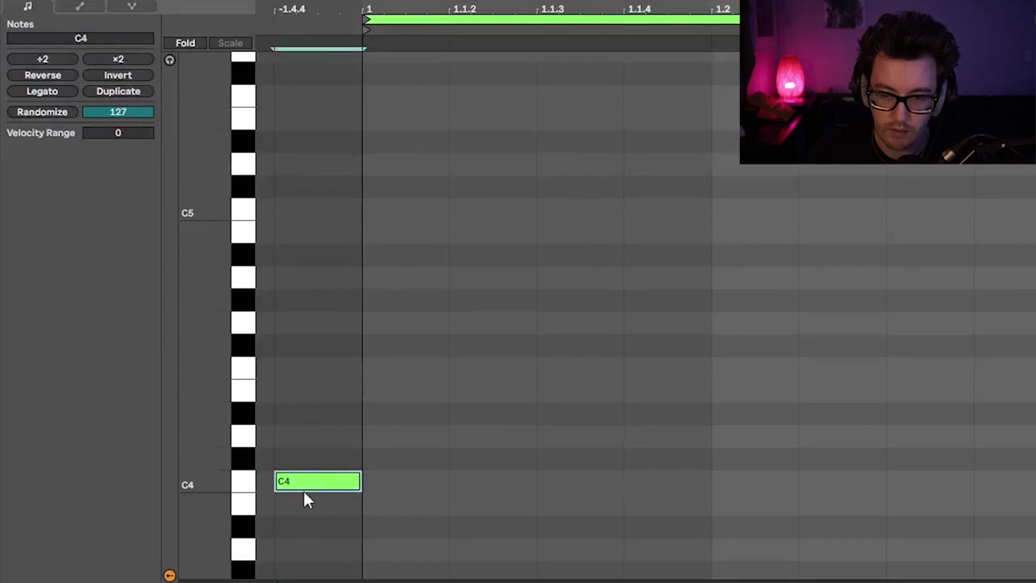
left_click_drag(309, 485, 310, 551)
scroll(332, 477, "down", 3)
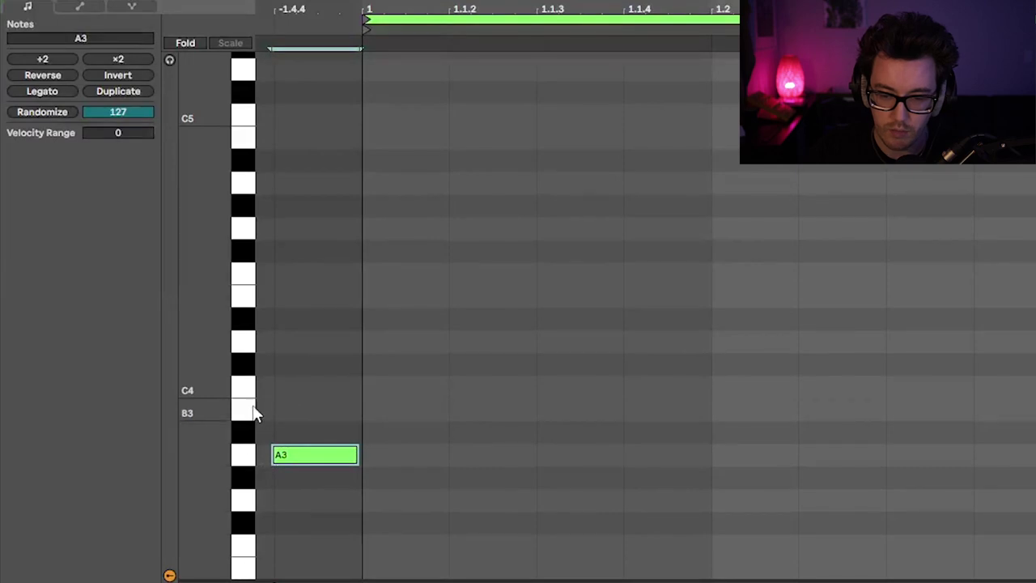
double_click(320, 415)
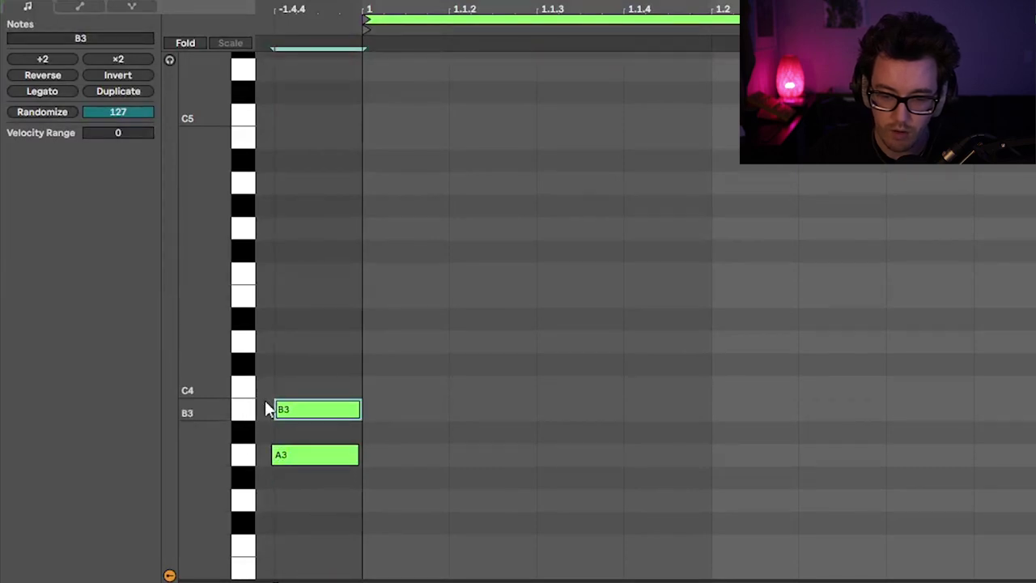
double_click(281, 366)
scroll(312, 378, "up", 1)
scroll(311, 378, "up", 1)
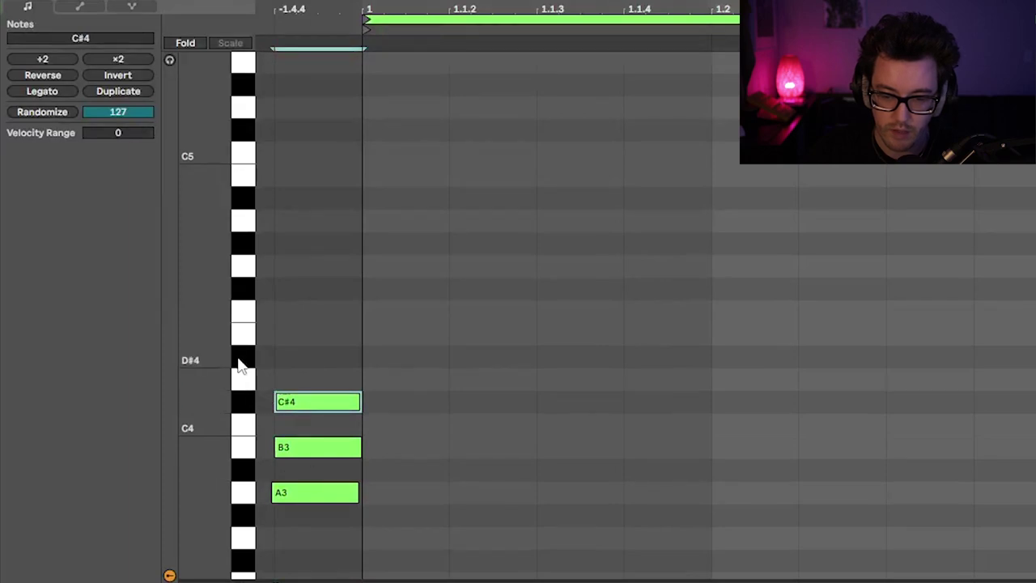
double_click(290, 379)
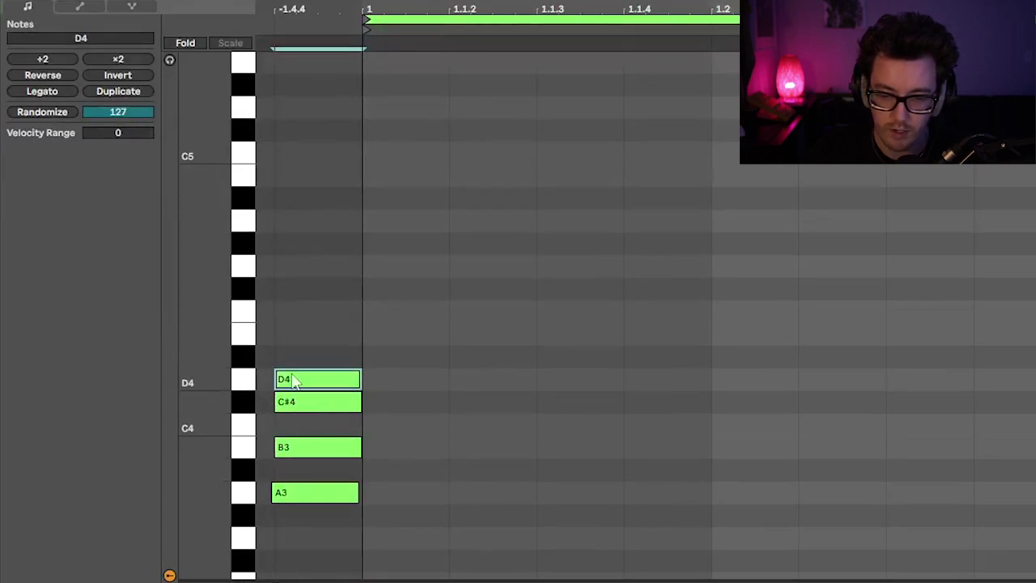
double_click(310, 338)
Step: Complete the scale with F#4, G#4 and A4, then toggle Fold on and off
scroll(307, 348, "up", 1)
double_click(285, 327)
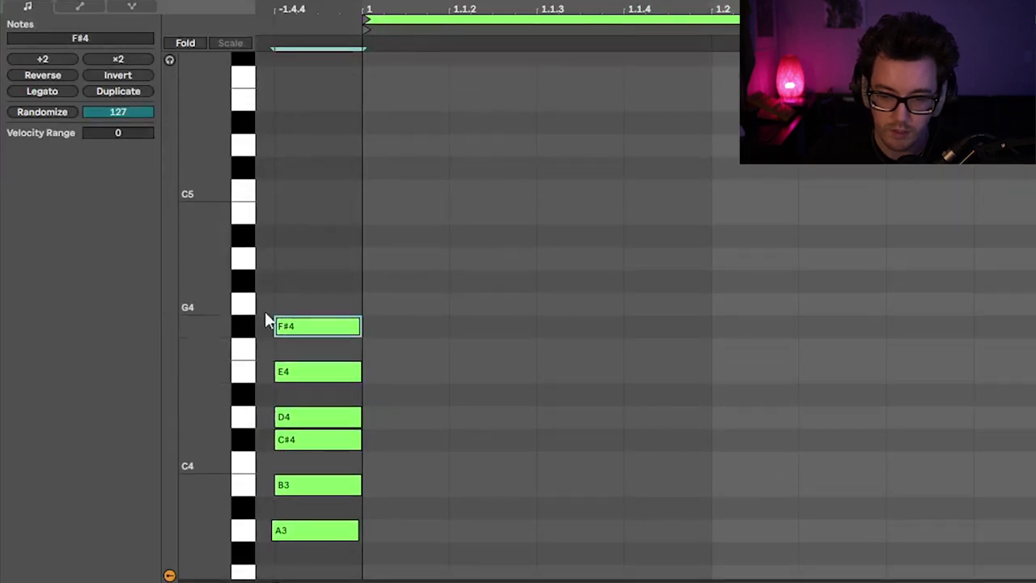
double_click(282, 279)
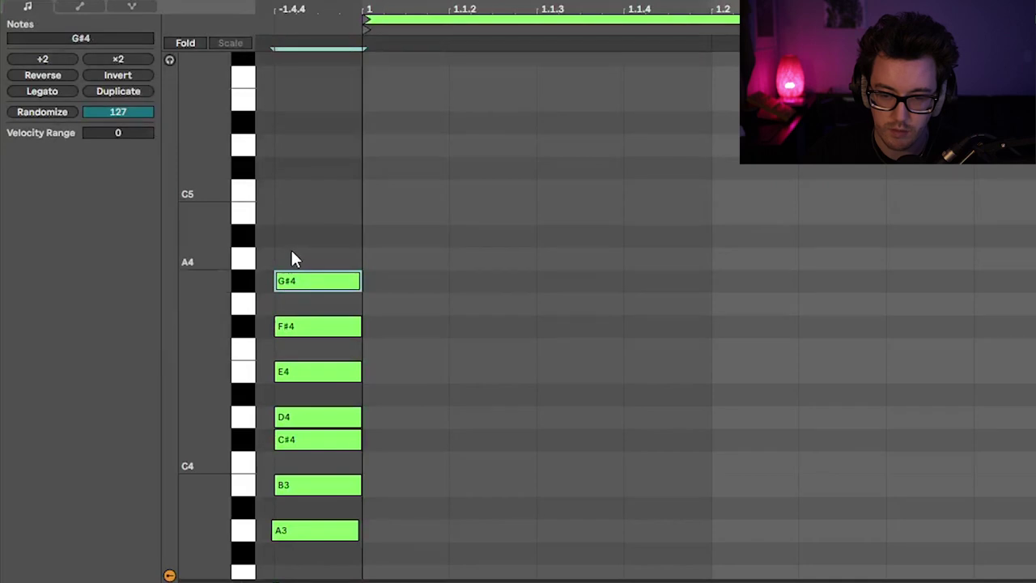
double_click(292, 258)
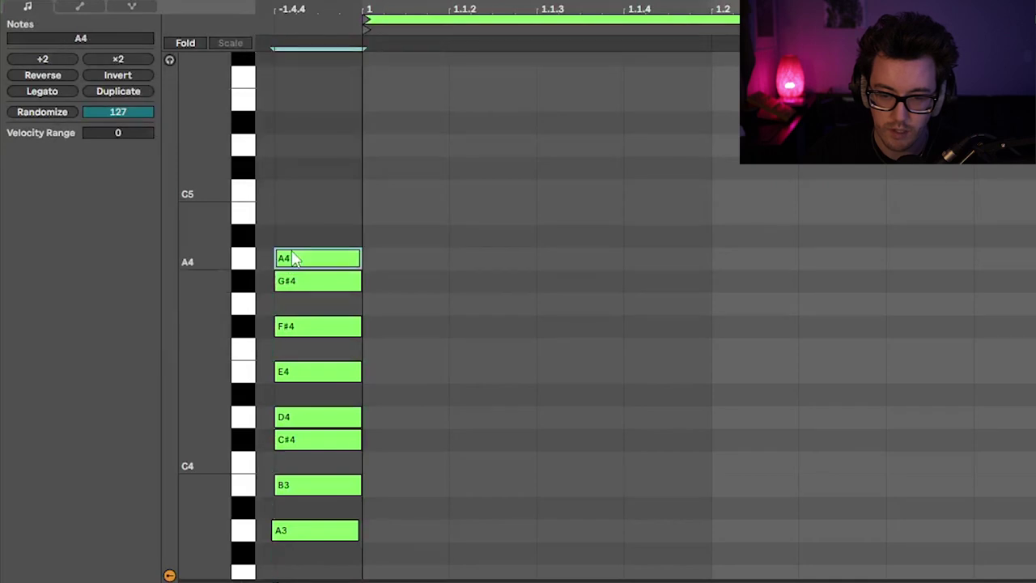
double_click(312, 537)
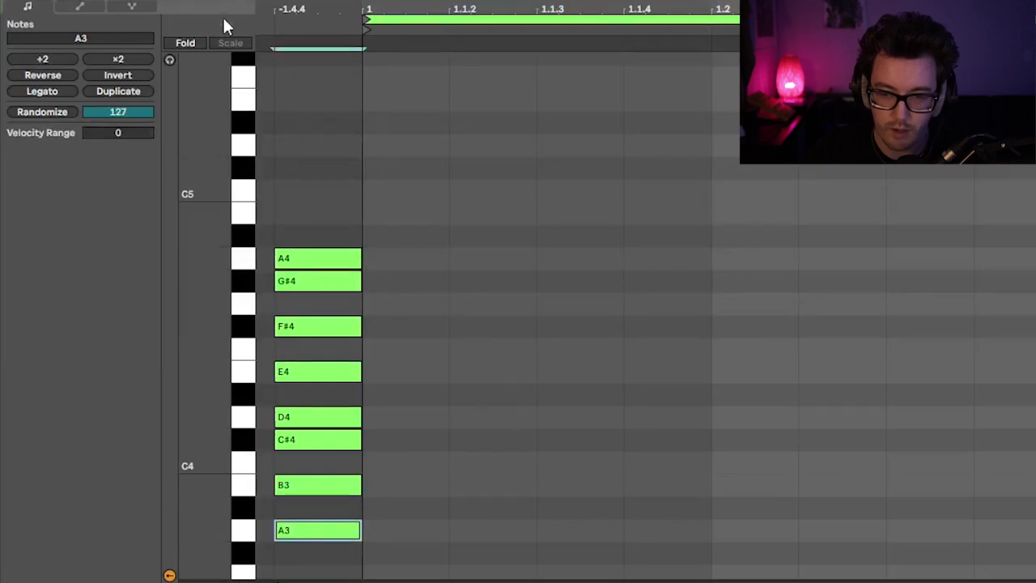
left_click(187, 42)
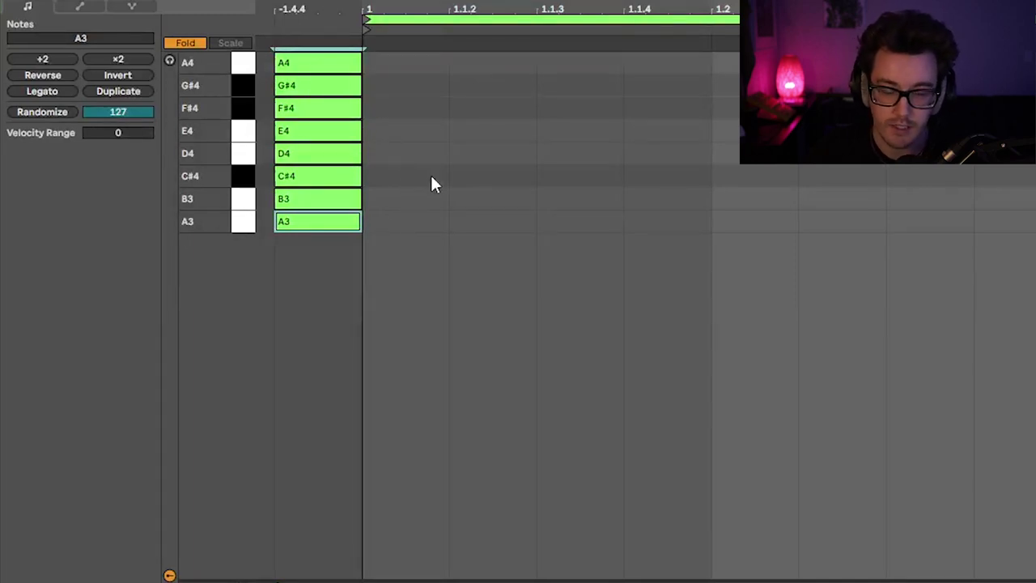
left_click(179, 45)
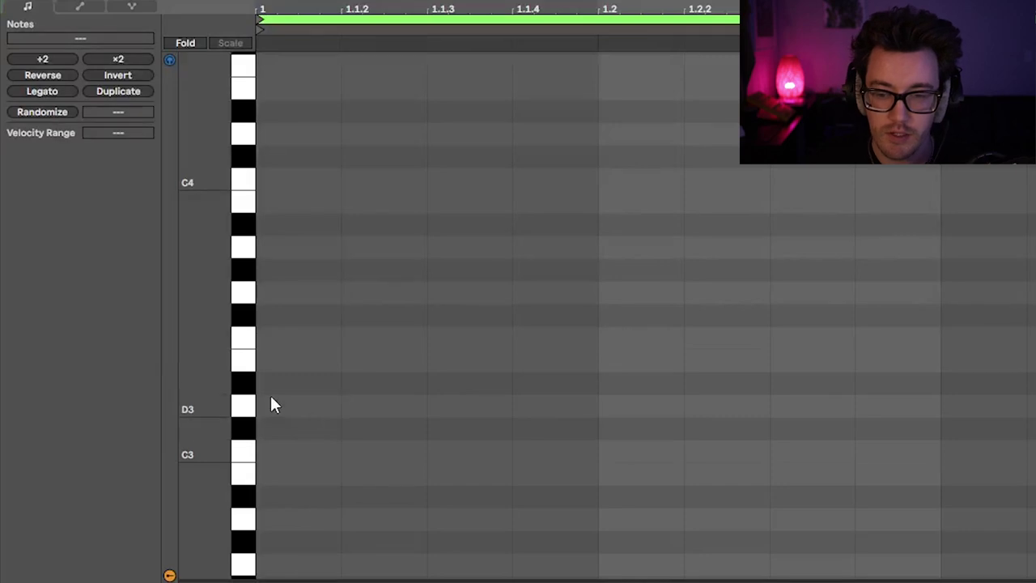
Step: Draw C3, D3, D#3, F3, G3, G#3, A#3 and C4 stacked at bar 1
double_click(280, 450)
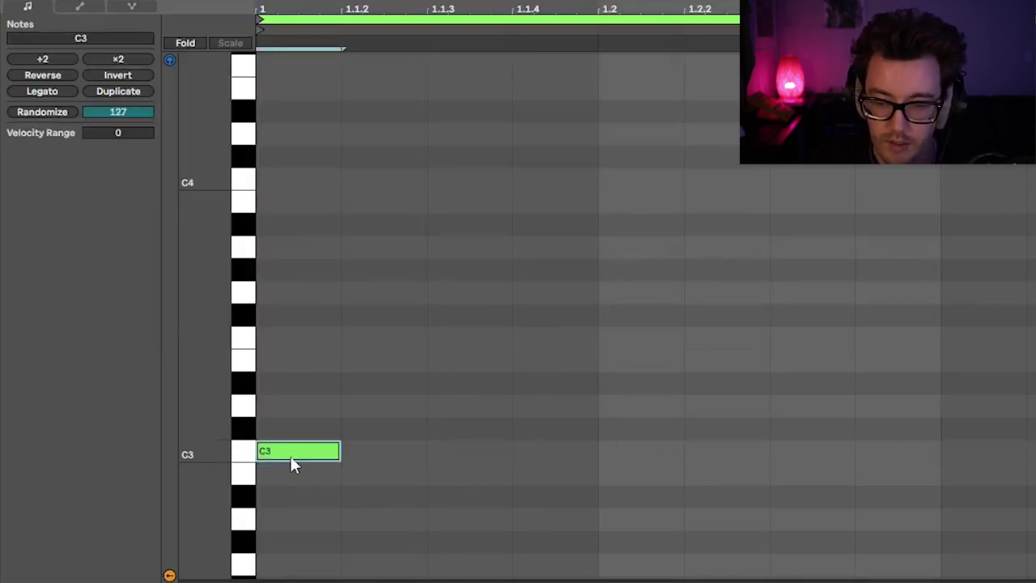
double_click(265, 403)
double_click(269, 382)
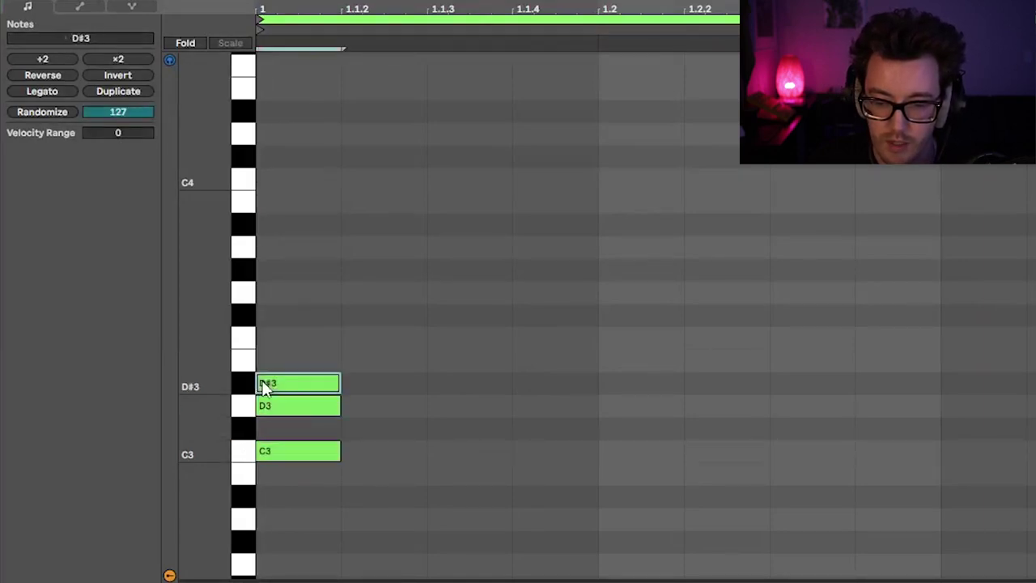
double_click(266, 338)
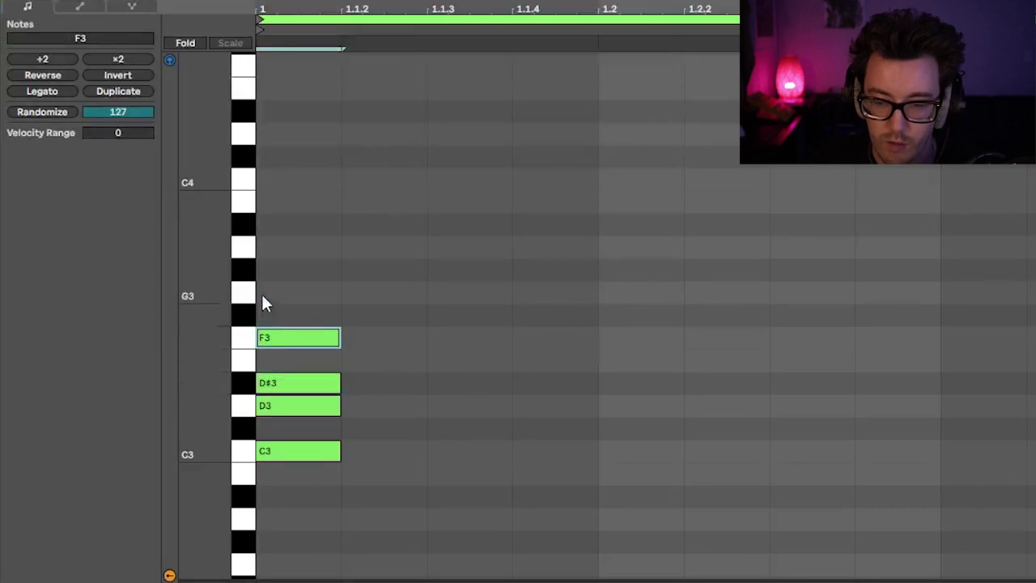
double_click(265, 292)
double_click(268, 269)
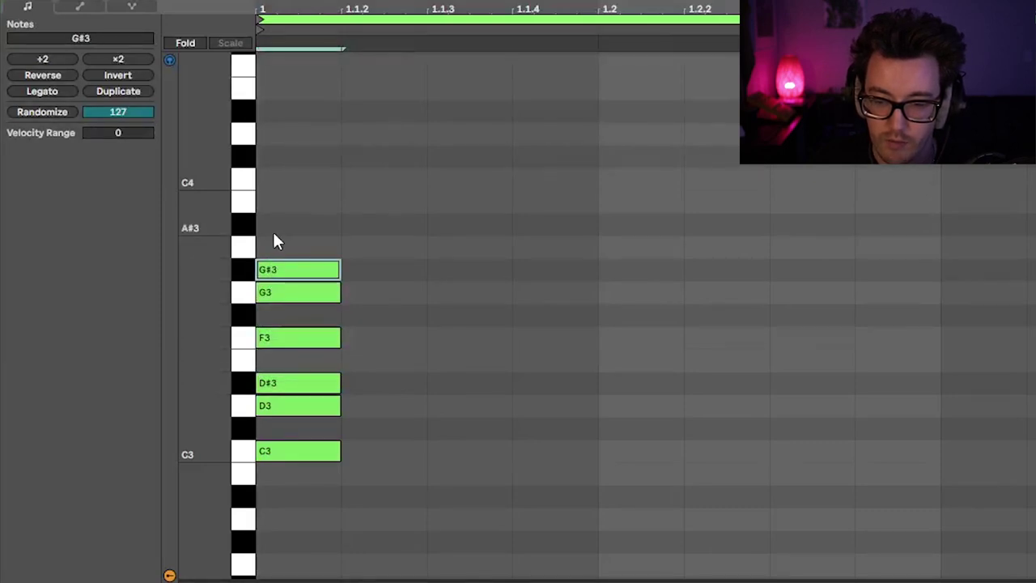
double_click(269, 224)
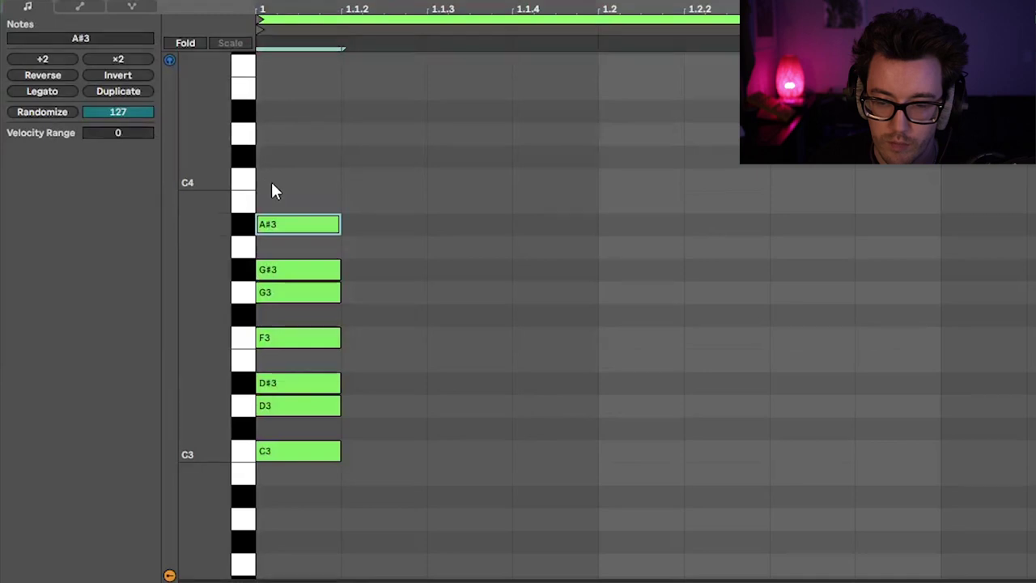
left_click(263, 185)
double_click(263, 180)
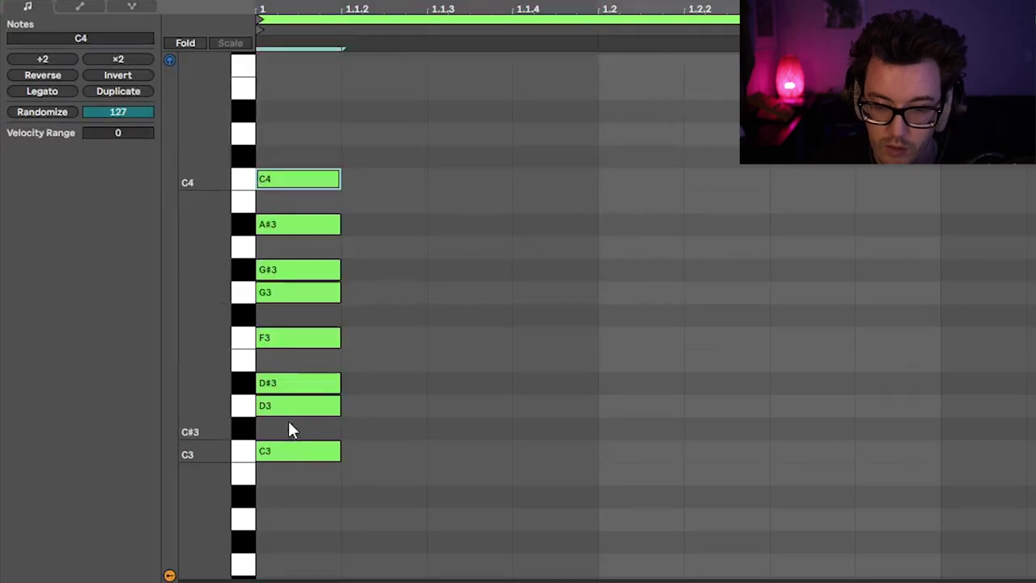
Step: Raise D#3 to E3 and A#3 to B3, then lower E3 back to D#3
left_click_drag(277, 391, 276, 367)
mouse_move(273, 239)
left_mouse_down()
mouse_move(270, 216)
mouse_move(277, 229)
mouse_move(260, 233)
mouse_move(280, 220)
mouse_move(282, 234)
mouse_move(280, 224)
mouse_move(265, 229)
left_mouse_up()
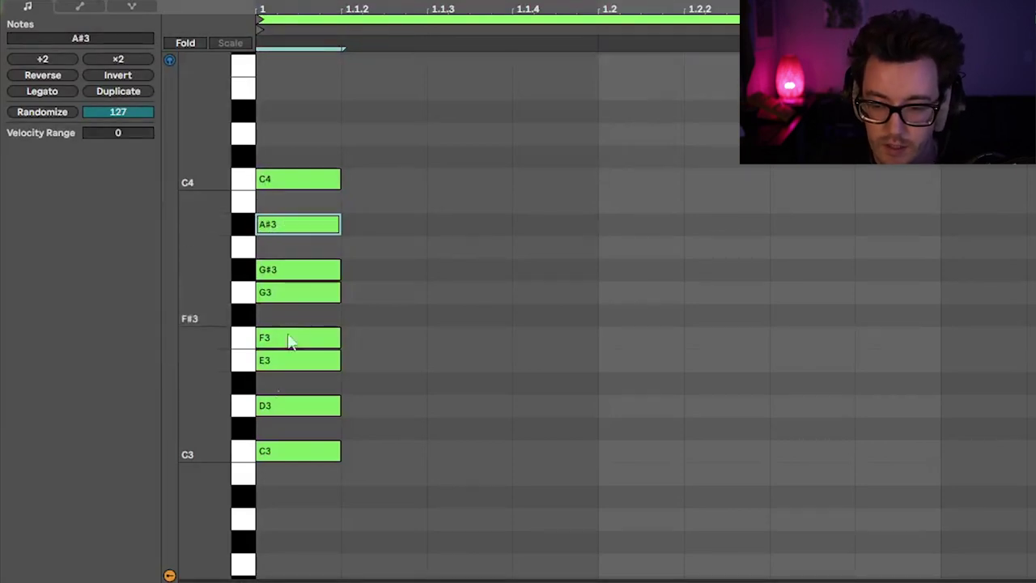
left_click_drag(293, 360, 302, 388)
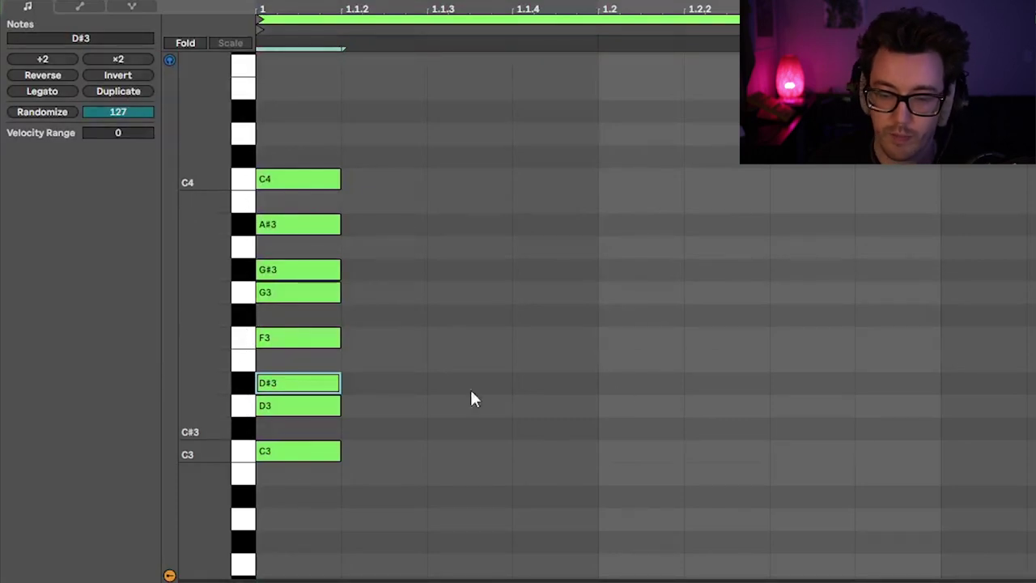
Step: Select all the C minor scale notes for removal and scroll to the A3 range
key("ctrl+a")
scroll(405, 356, "left", 3)
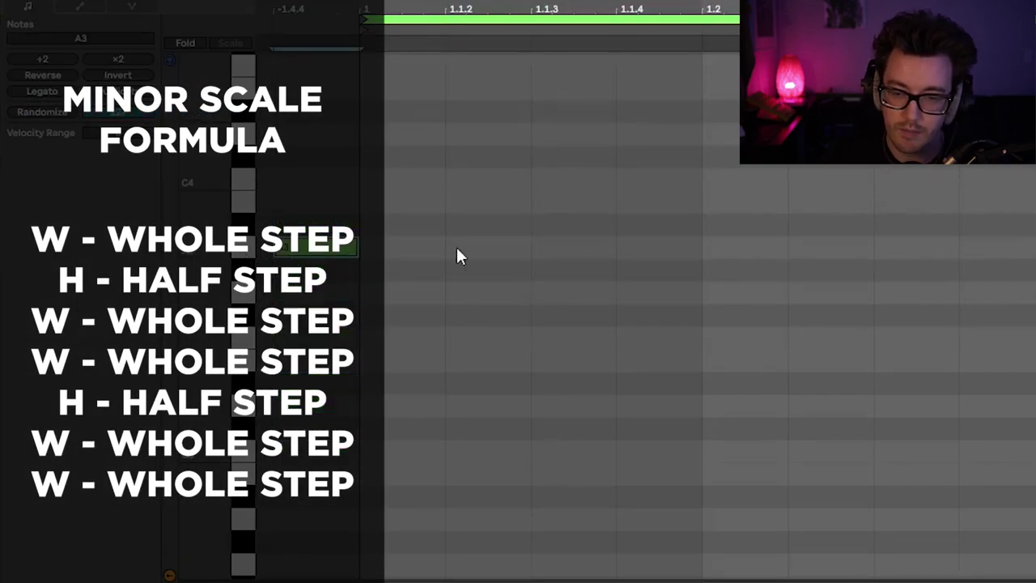
scroll(421, 296, "up", 1)
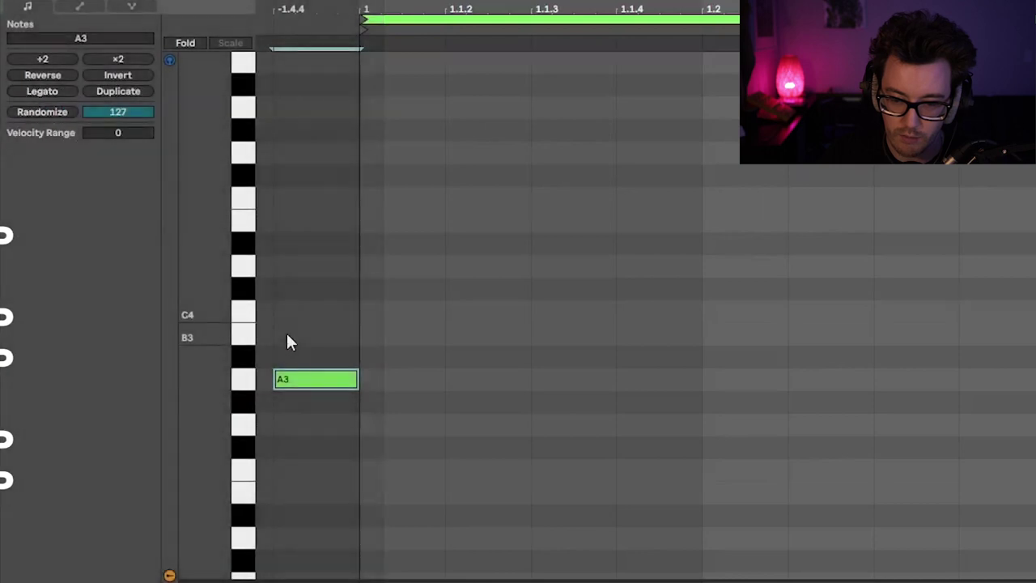
Step: Draw B3, C4, D4, E4, F4, G4 and A4 stacked at beat 1
double_click(285, 332)
double_click(291, 312)
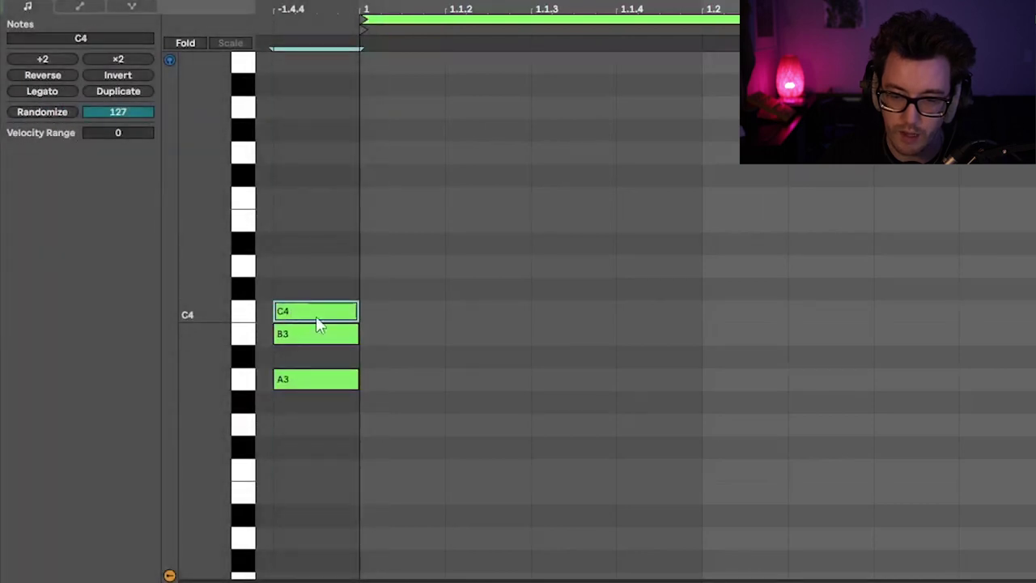
double_click(280, 265)
double_click(292, 222)
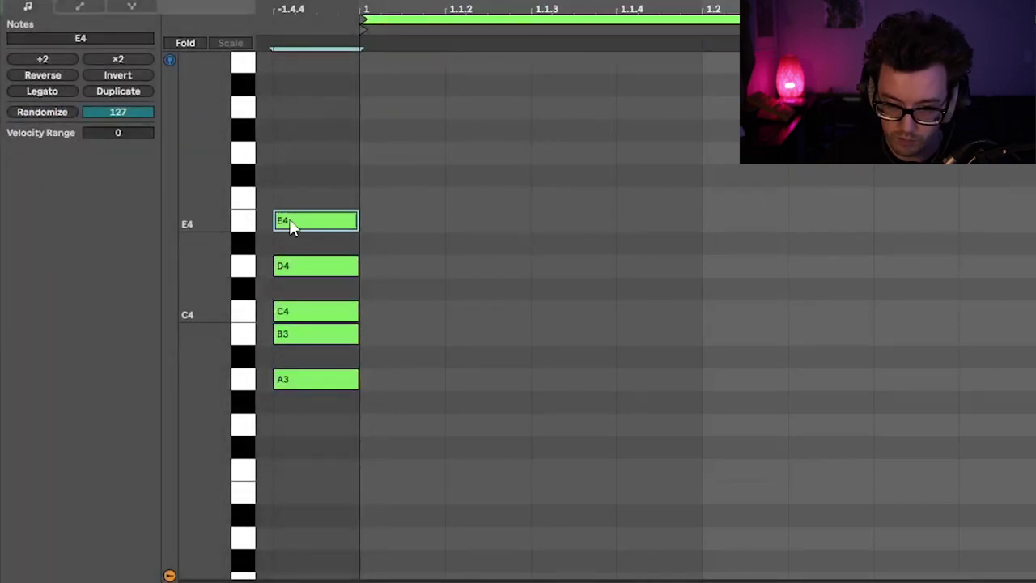
double_click(294, 201)
double_click(284, 155)
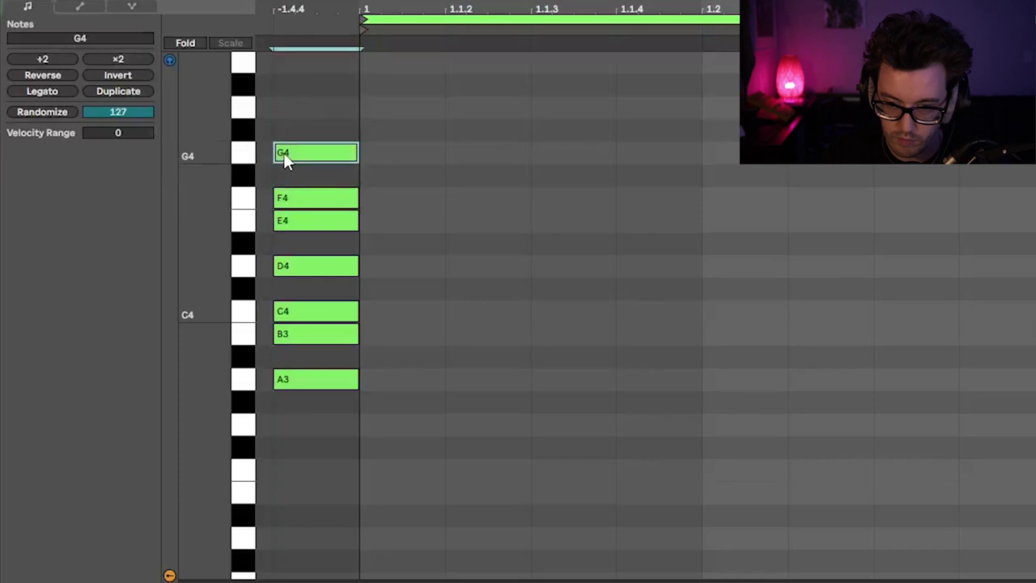
double_click(297, 110)
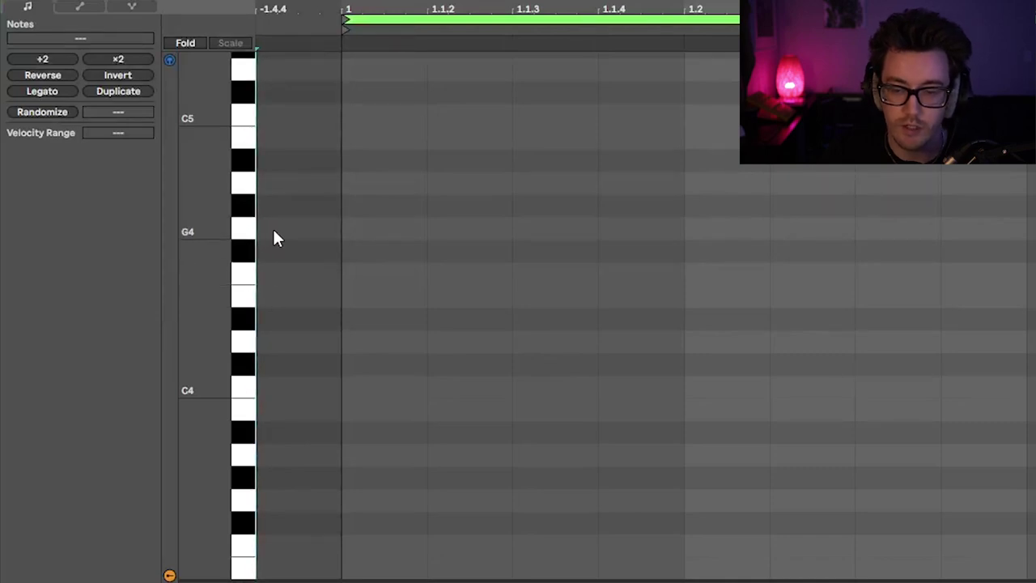
Step: Draw C4, E4 and G4 at beat 1 and play the C major triad
double_click(356, 390)
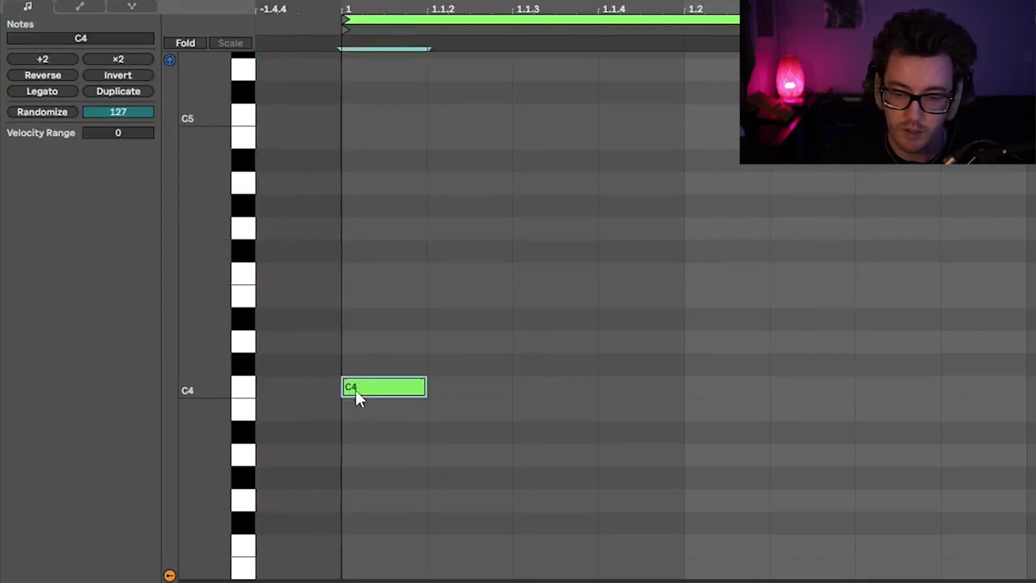
double_click(358, 296)
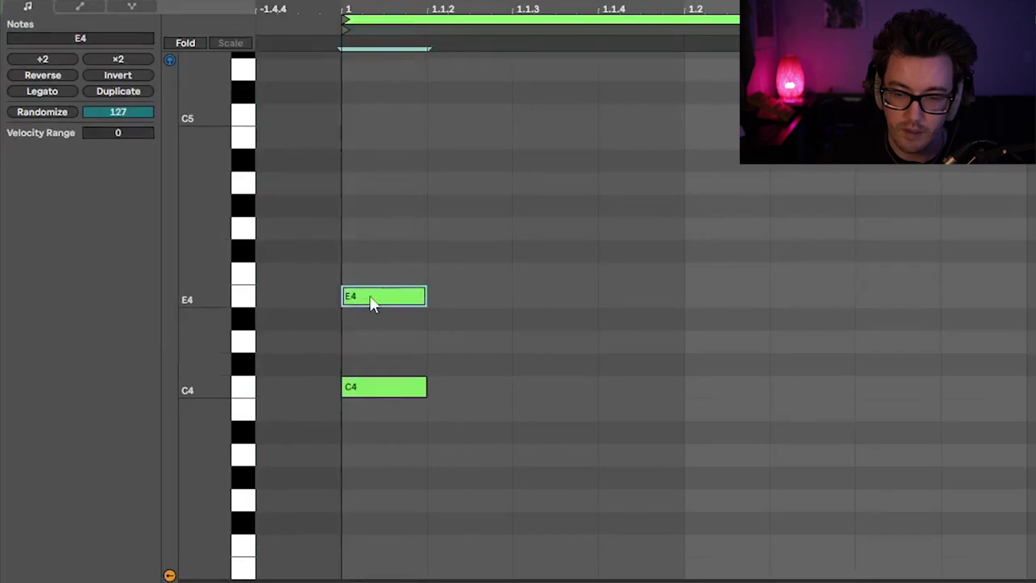
double_click(358, 229)
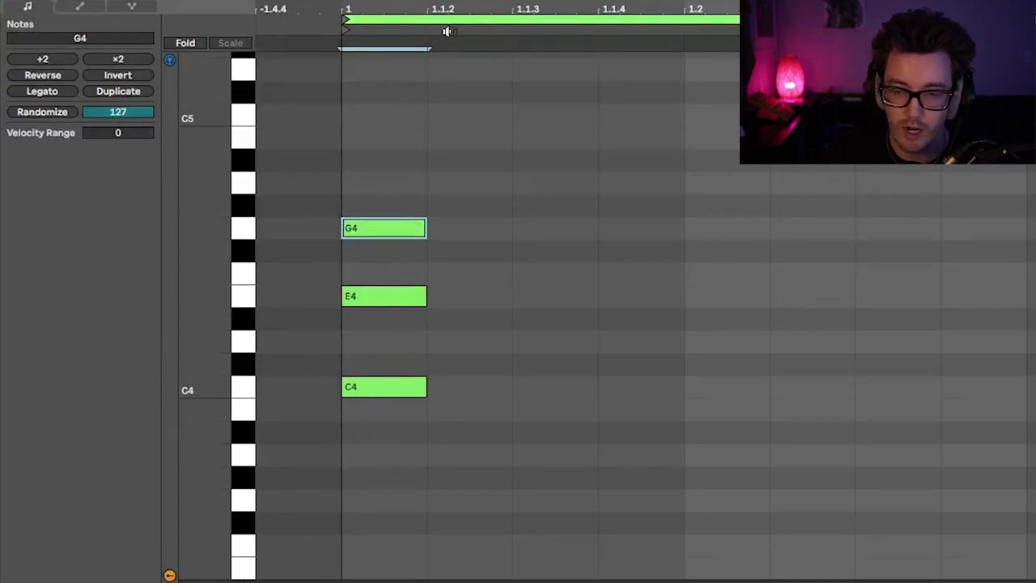
left_click_drag(370, 461, 374, 203)
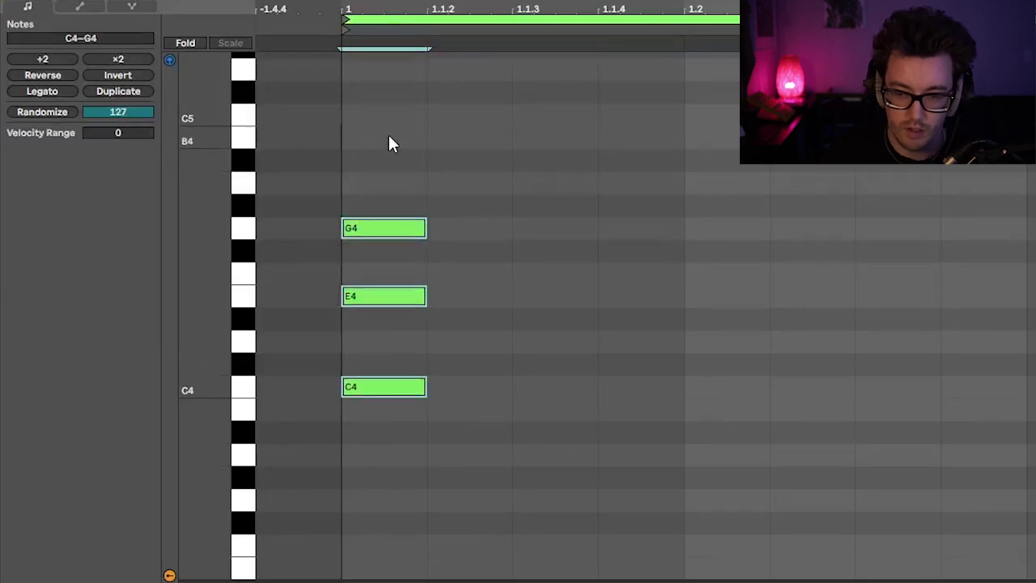
left_click(368, 314)
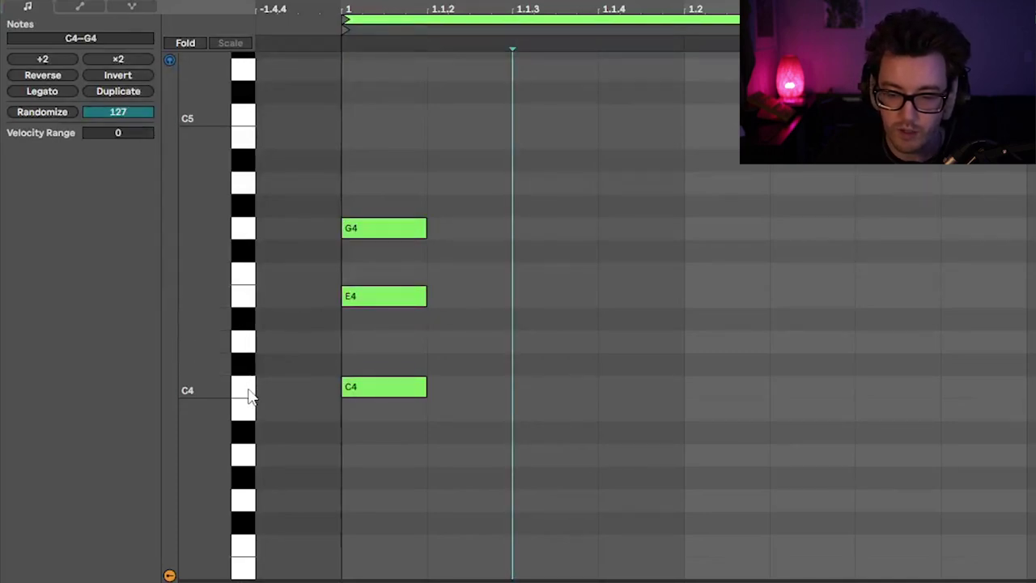
Step: Lower E4 a semitone to D#4 to make the triad C minor
left_click(365, 298)
mouse_move(365, 297)
left_mouse_down()
mouse_move(383, 311)
mouse_move(361, 318)
left_mouse_up()
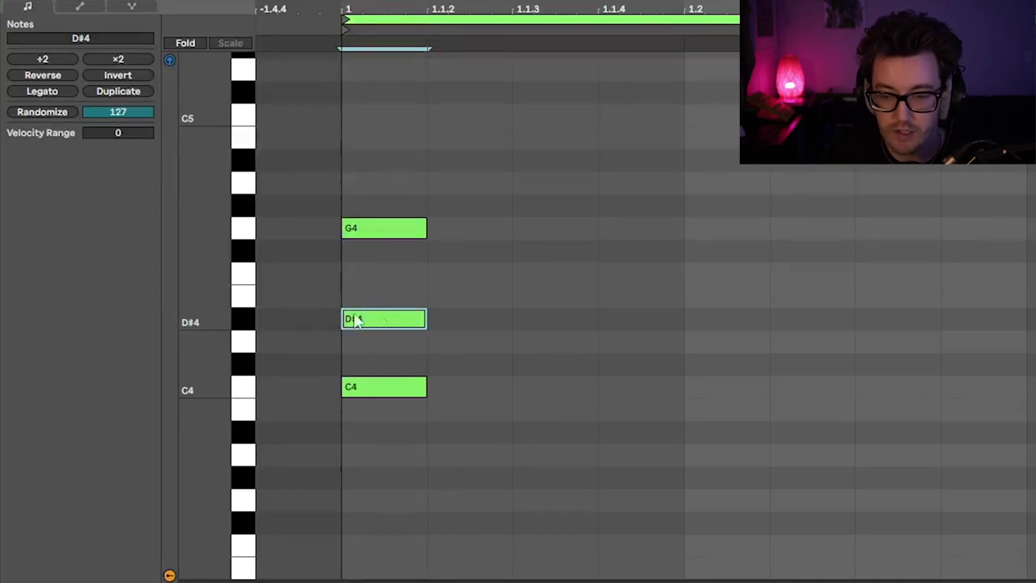
left_click_drag(383, 459, 383, 178)
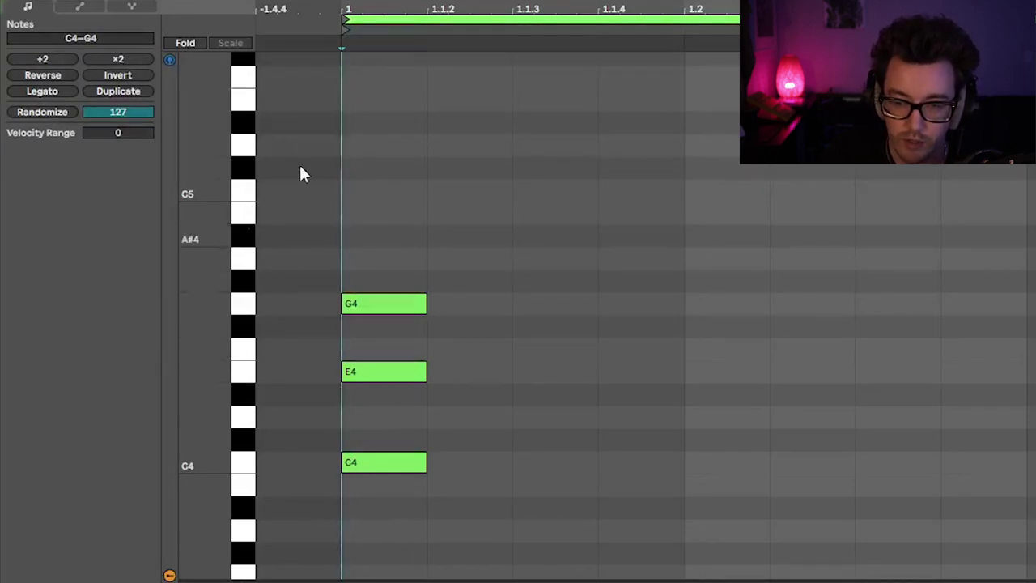
Step: Add B4 on top of the triad, audition each note, and play the four-note chord
double_click(350, 212)
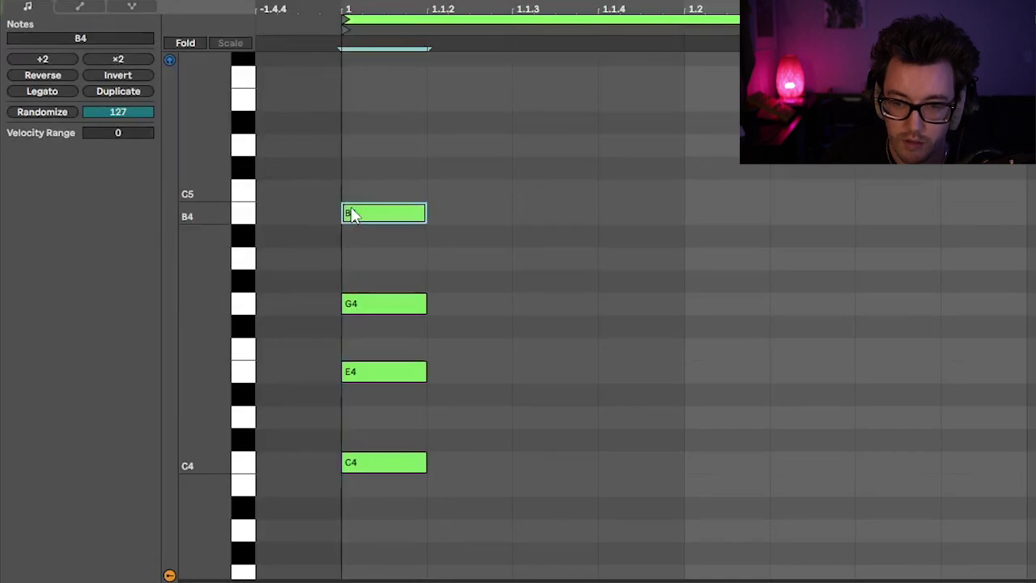
left_click(246, 474)
left_click(245, 371)
left_click(249, 305)
left_click(247, 221)
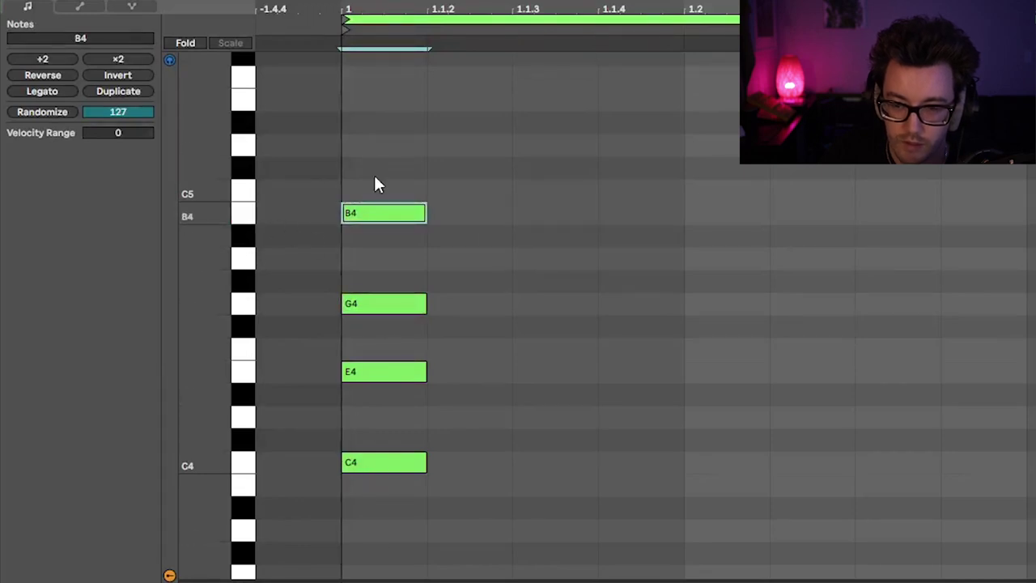
left_click_drag(368, 160, 386, 576)
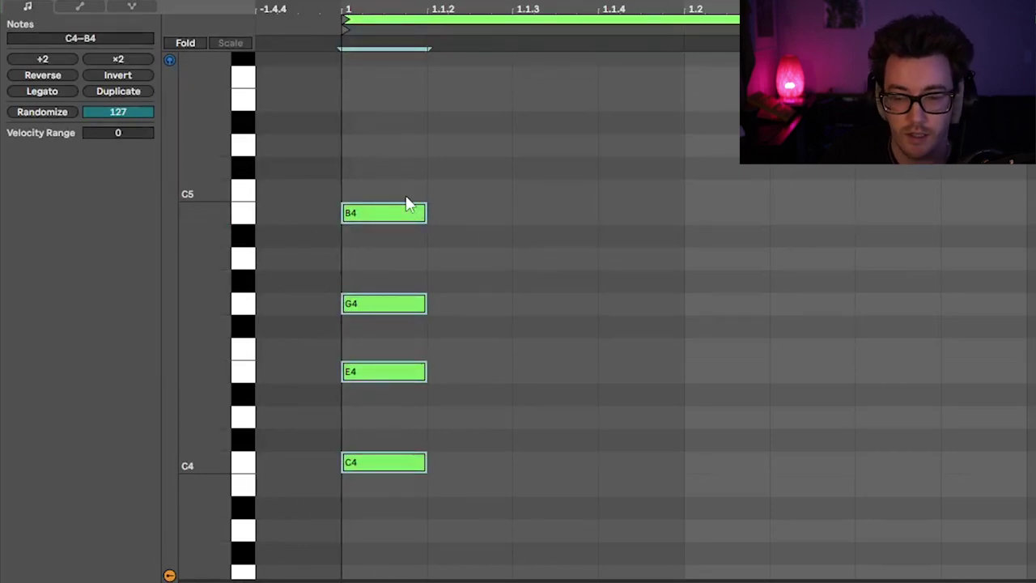
left_click(368, 403)
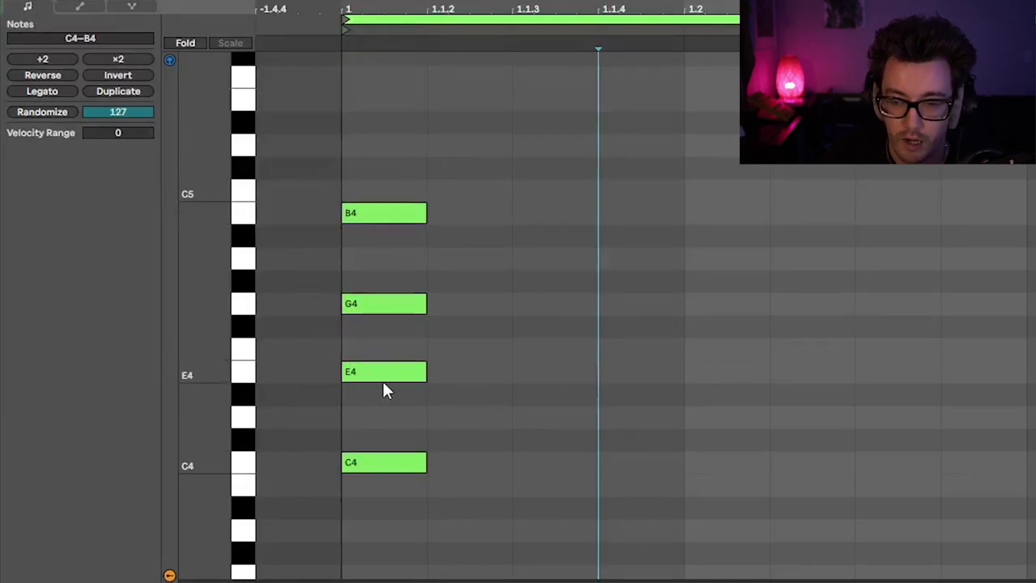
Step: Lower E4 to D#4, leaving C4, D#4, G4 and B4 selected
left_click(363, 374)
left_click_drag(363, 374, 365, 395)
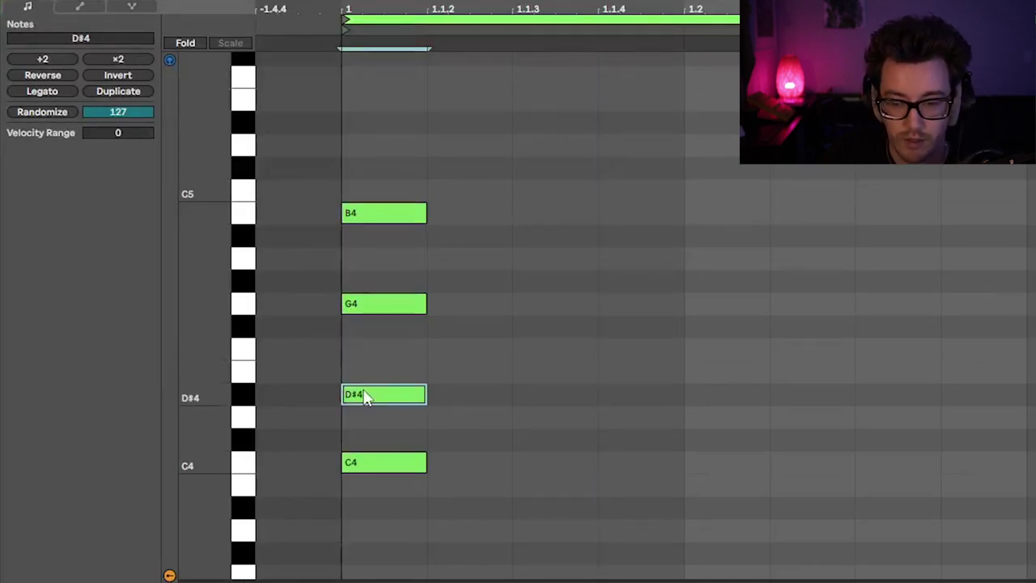
left_click_drag(395, 513, 364, 175)
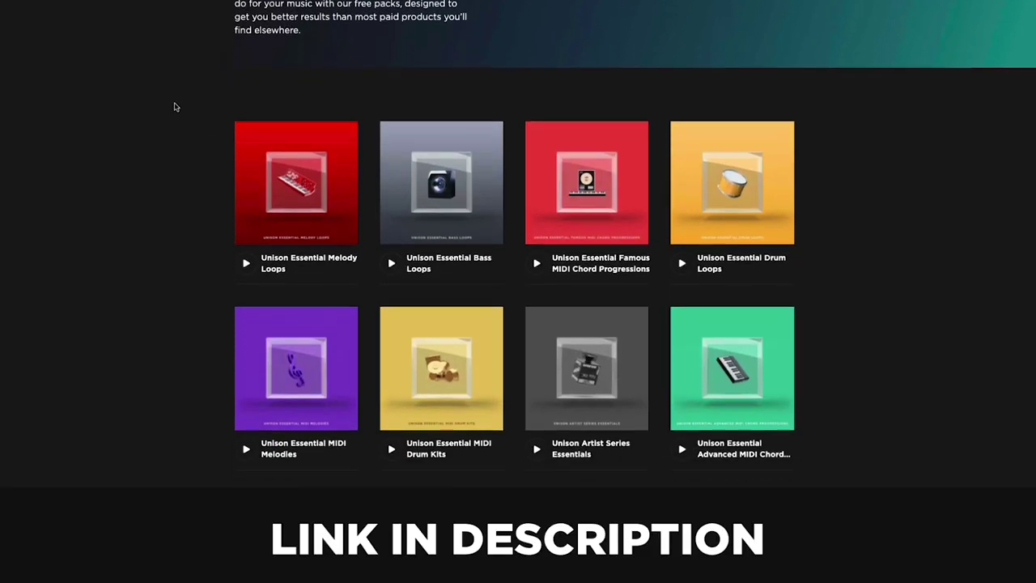
Step: Scroll the Unison Free Packs grid down to the last row, ending with Unison One-Shot Essentials
scroll(174, 105, "down", 5)
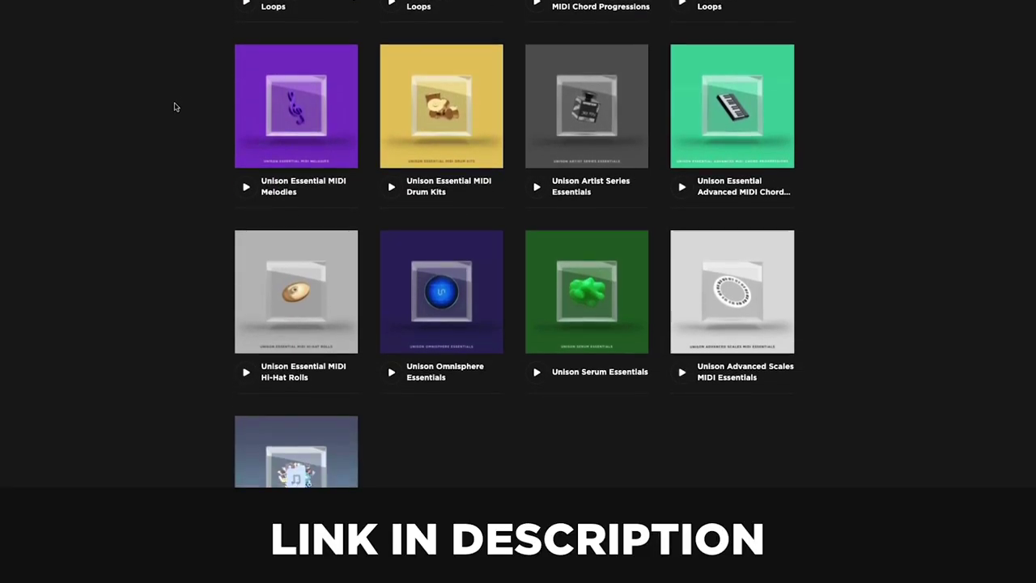
scroll(174, 106, "down", 1)
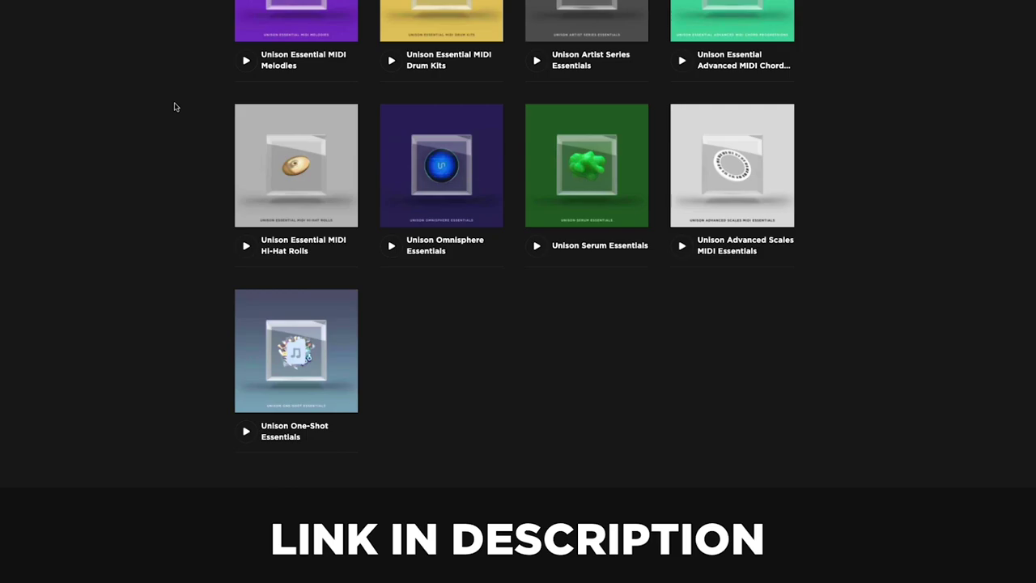